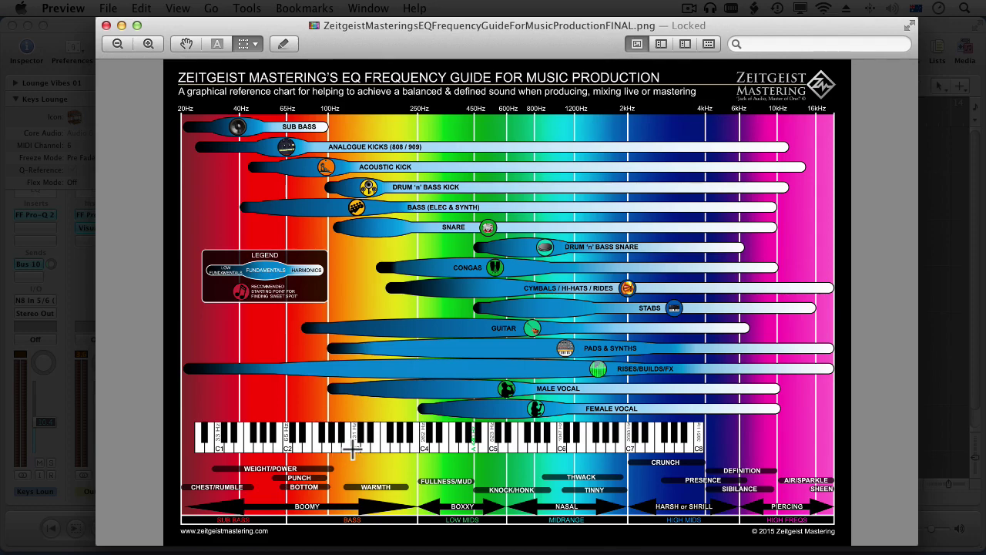
Step: Move the frequency chart aside, switch to Logic Pro and select each track in turn from CONGAS down to Keys Lounge
drag(316, 24, 694, 35)
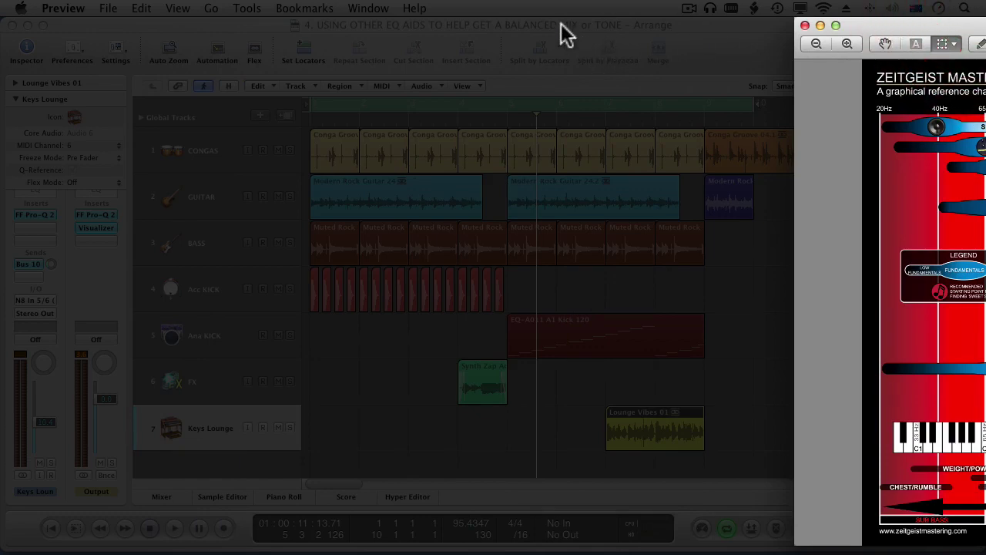
click(586, 32)
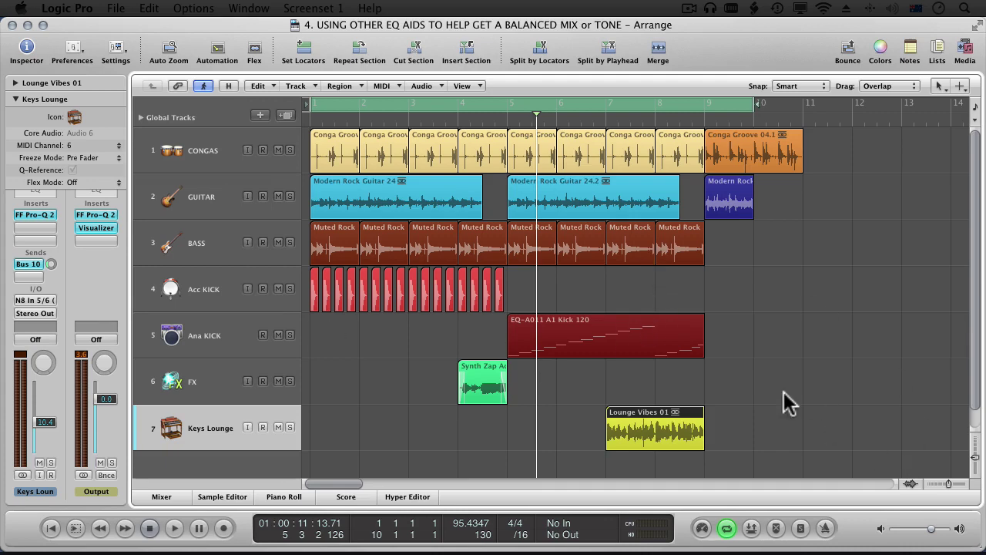
click(202, 148)
click(196, 192)
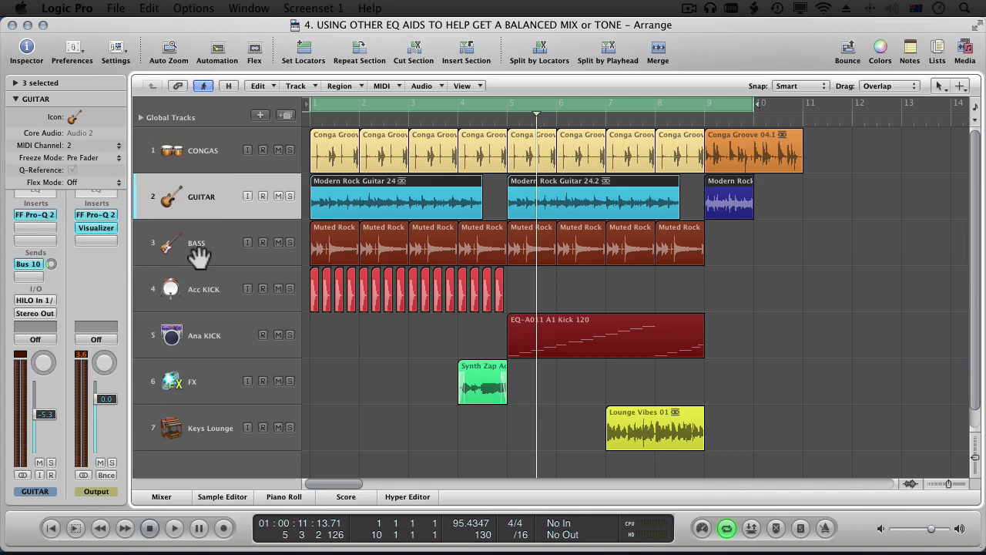
click(198, 254)
click(199, 297)
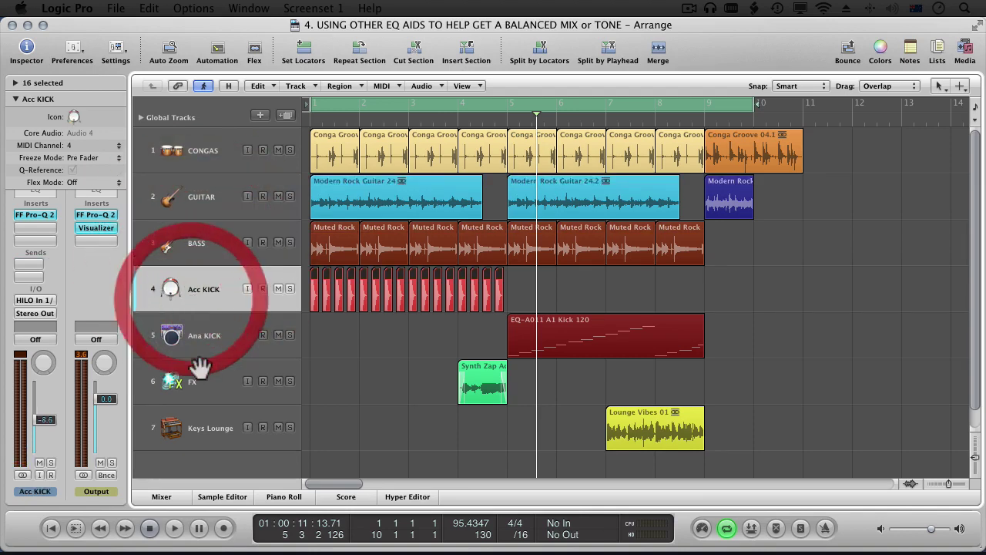
click(194, 339)
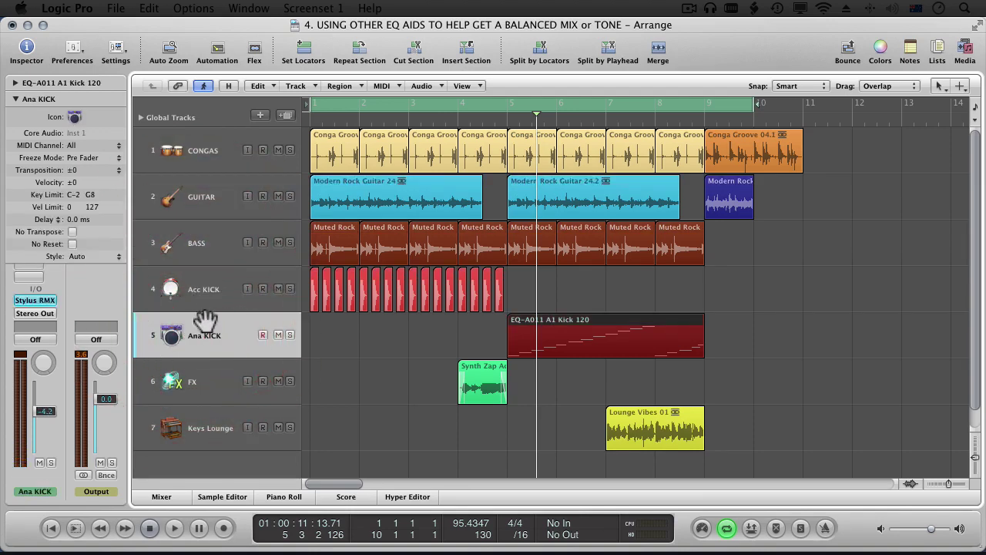
click(187, 385)
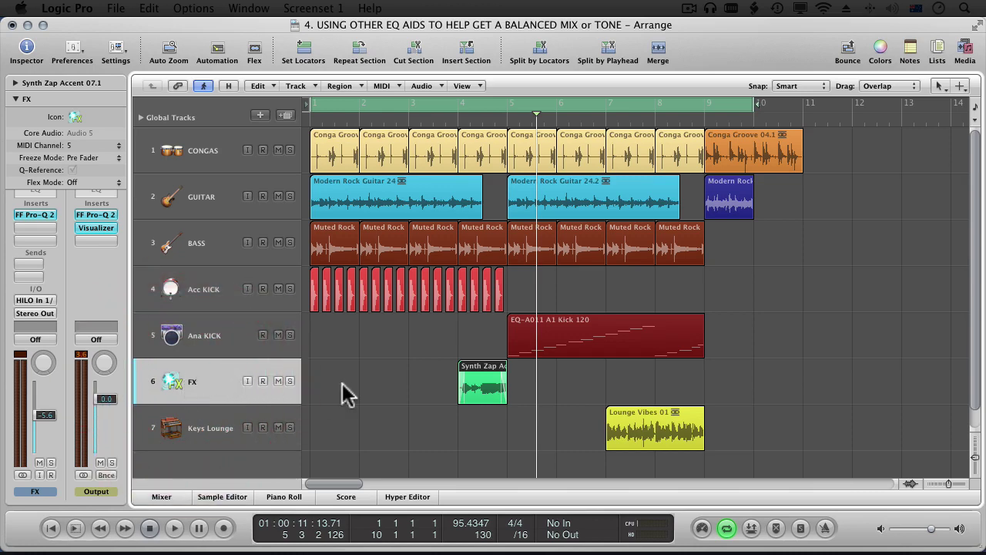
click(211, 420)
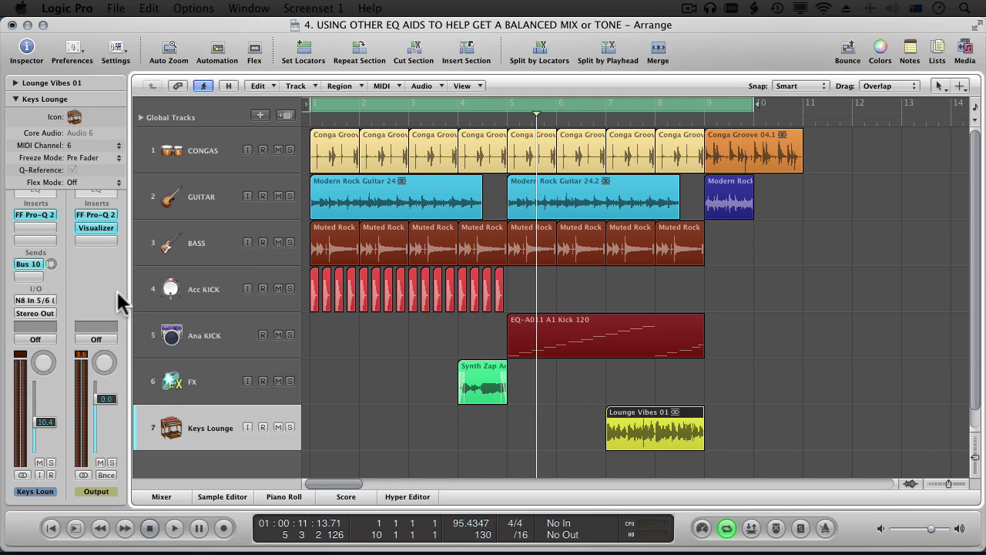
Step: Open the Output channel's Pro-Q 2 equalizer and bring up the EQ frequency chart in Preview for comparison
click(93, 216)
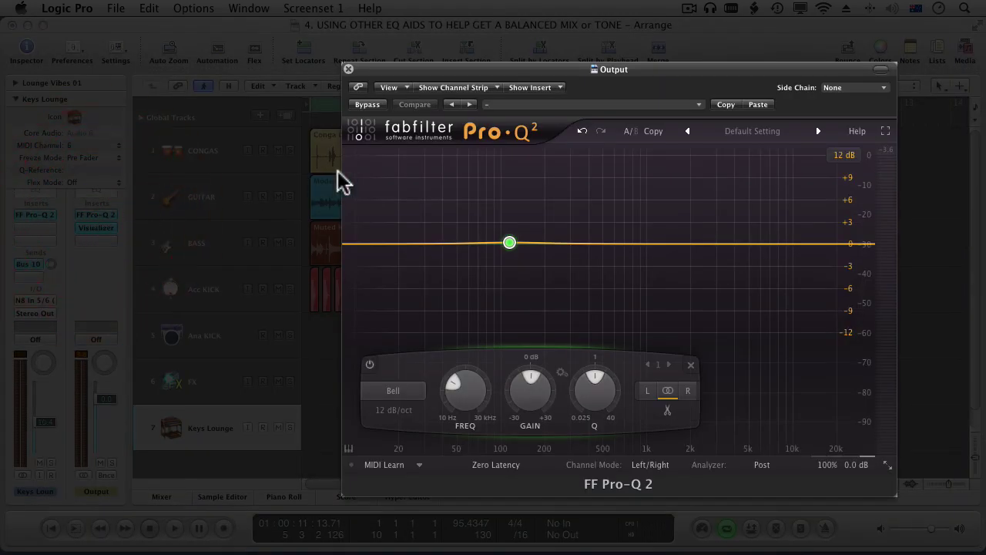
drag(621, 70, 281, 25)
key(super+Tab)
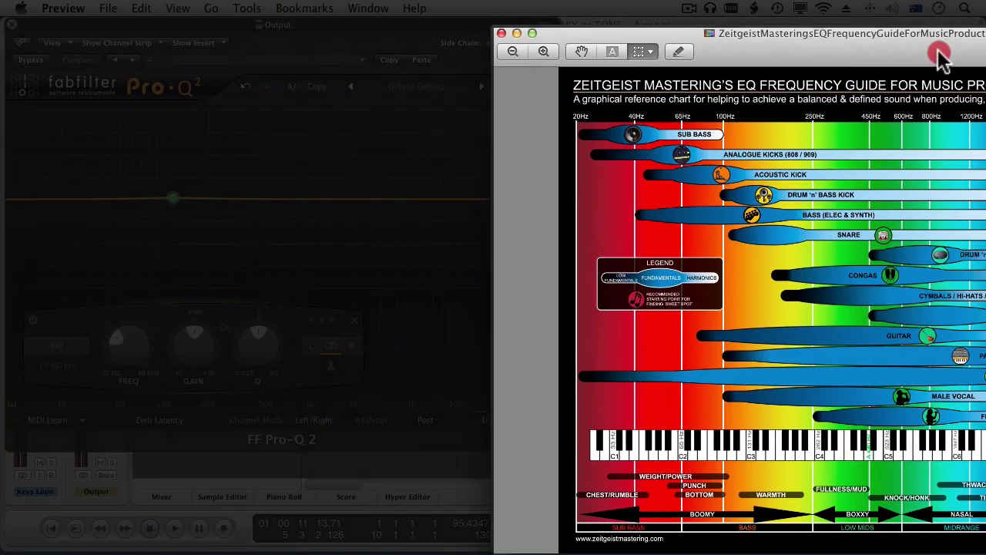
drag(697, 9, 599, 22)
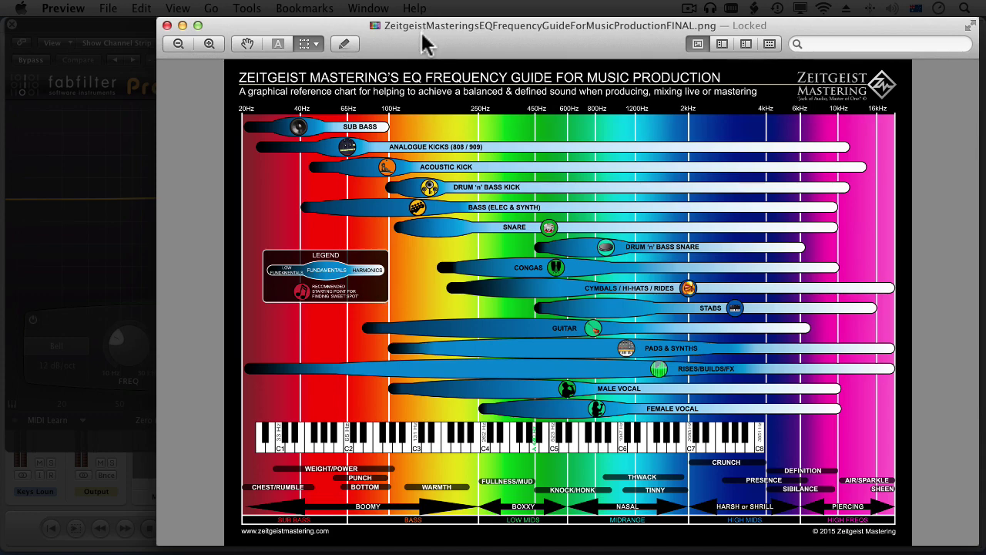
drag(439, 44, 470, 183)
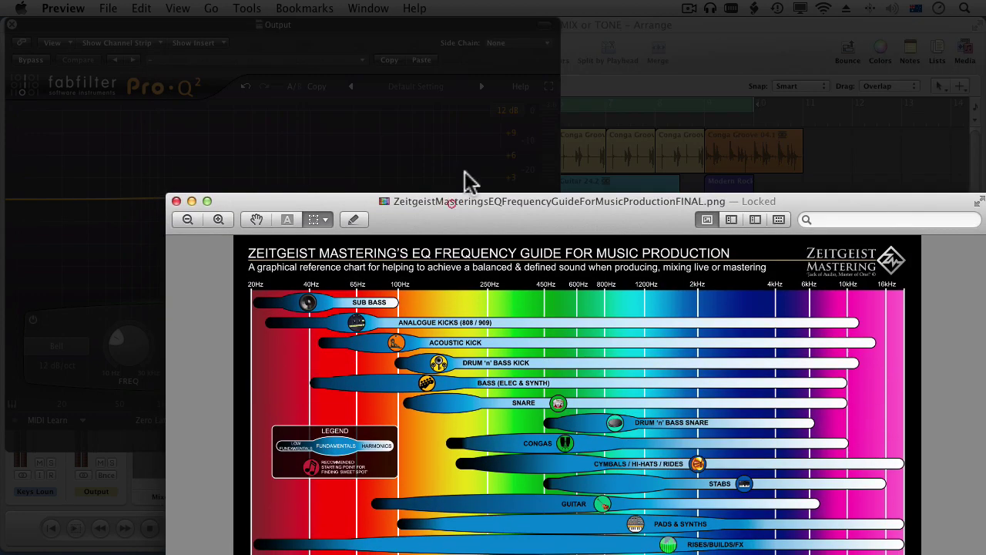
Step: Play the mix in Logic Pro and place the frequency chart beside the Output equalizer's live spectrum
click(583, 35)
key(space)
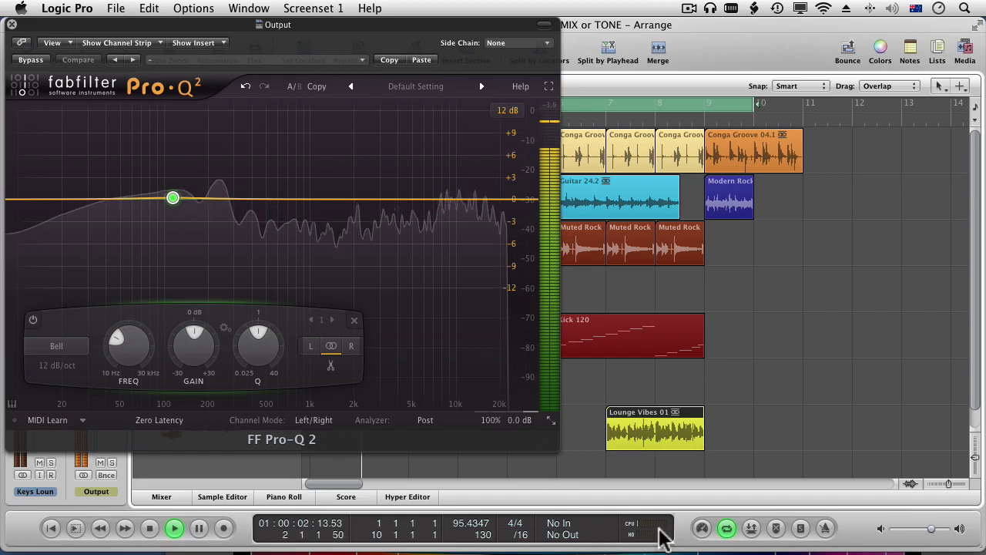
key(super+Tab)
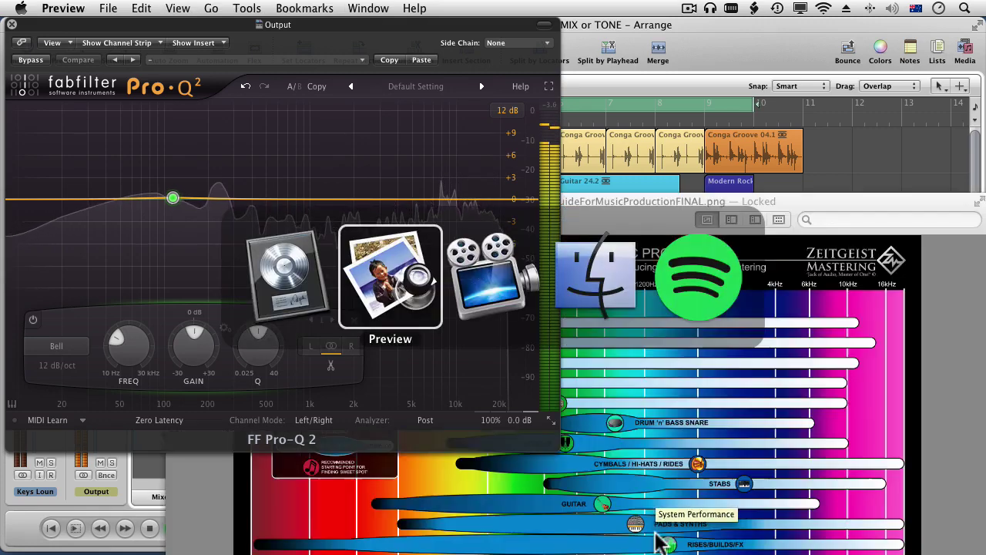
drag(479, 201, 698, 9)
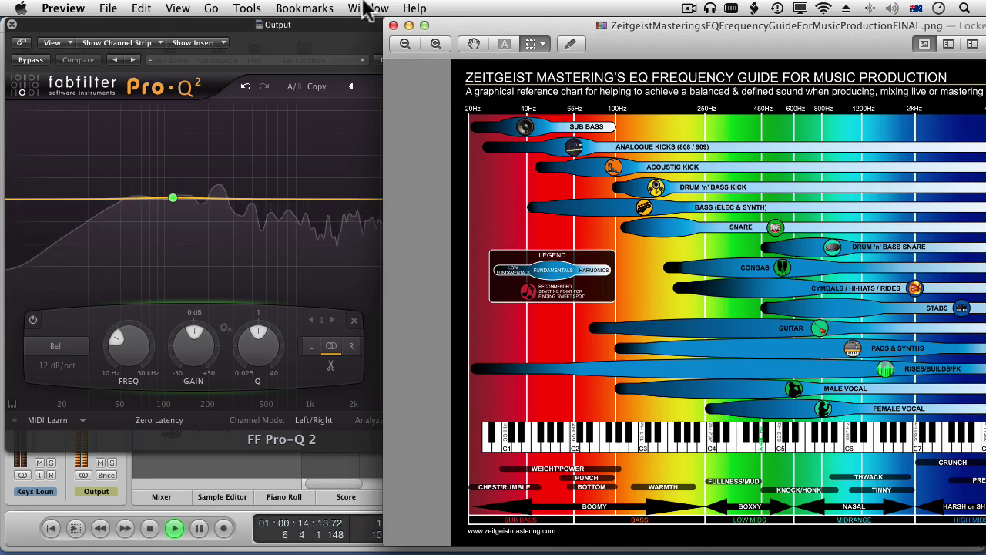
click(300, 28)
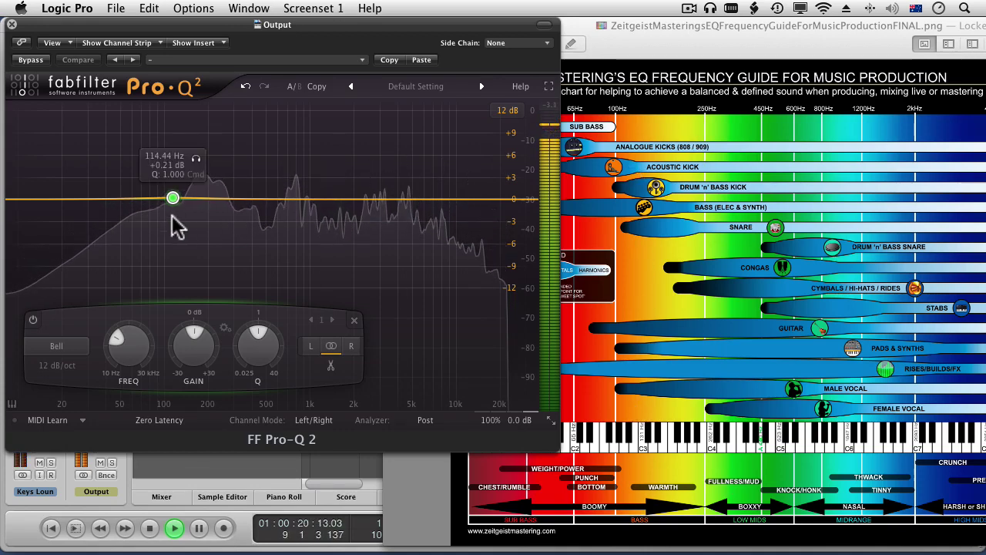
Step: Boost the Output EQ's bell band by about 5.4 dB near 155 Hz and compare the sound with the band disabled and enabled
drag(173, 202, 193, 168)
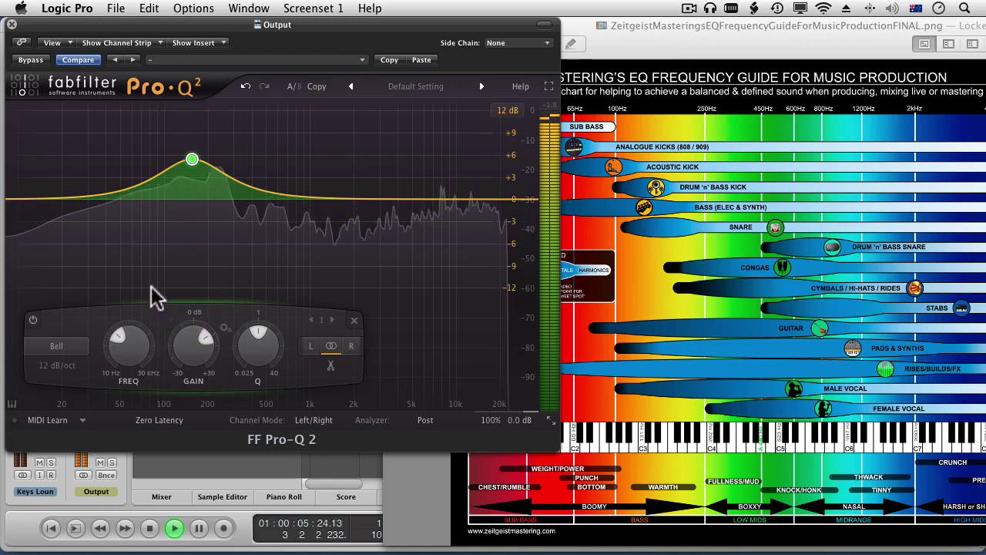
right_click(192, 162)
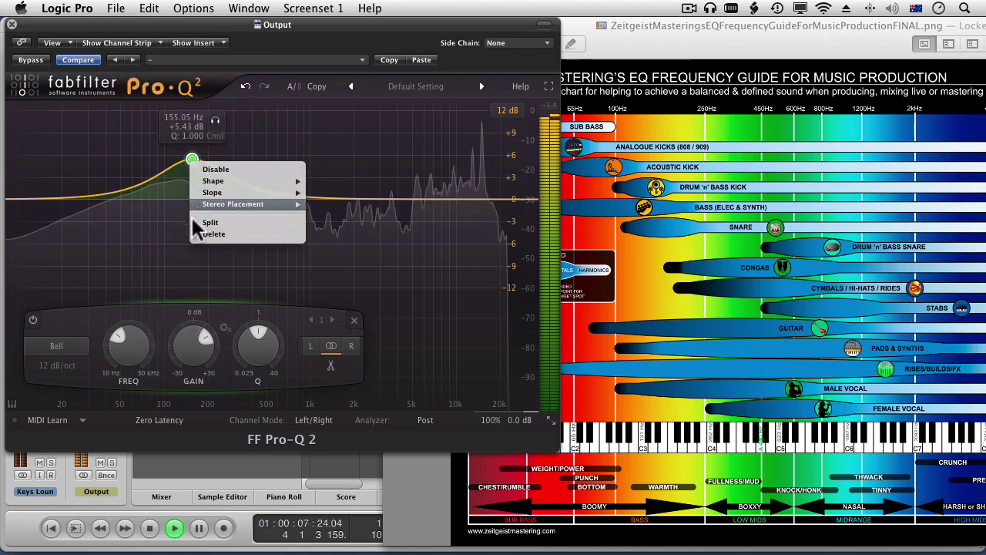
click(215, 170)
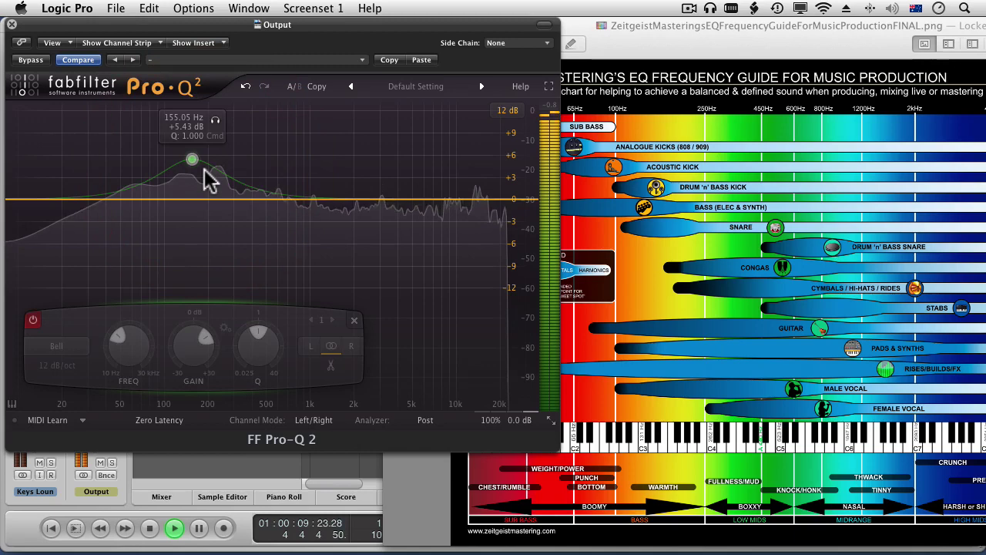
drag(193, 165, 199, 168)
right_click(198, 165)
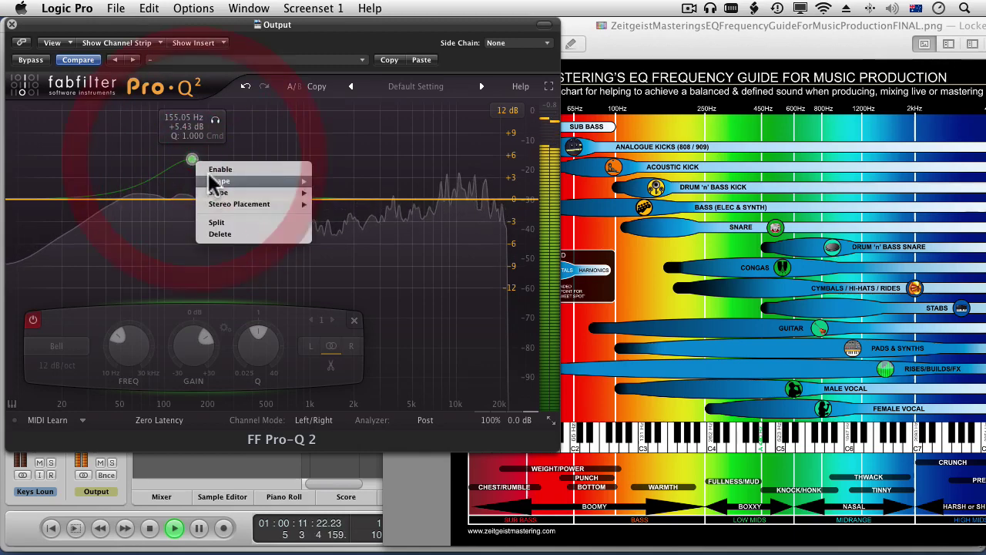
click(211, 164)
key(space)
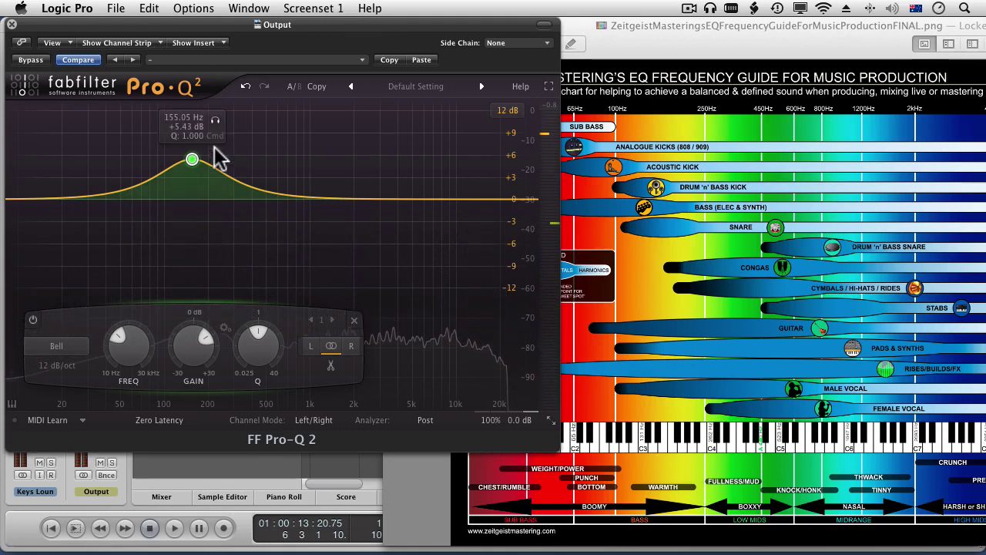
Step: Move the Output EQ's bell band to about 8140 Hz at +8.2 dB, and bypass and close that equalizer
drag(193, 162, 444, 142)
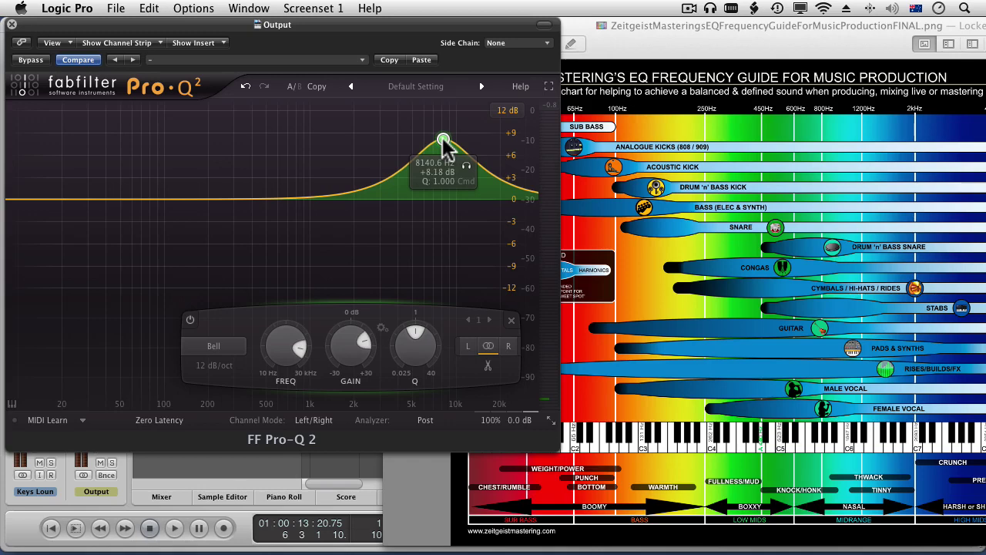
drag(623, 30, 433, 9)
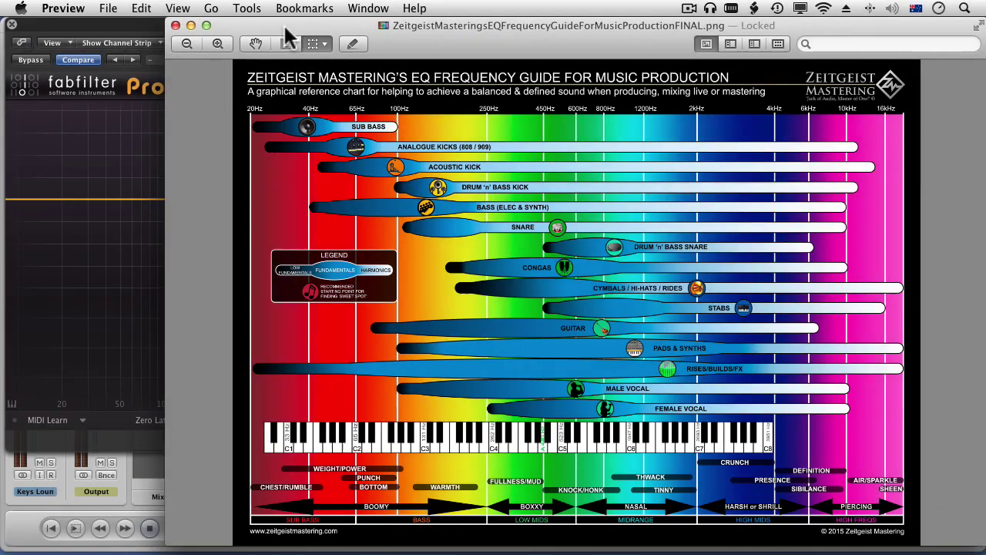
drag(306, 25, 802, 23)
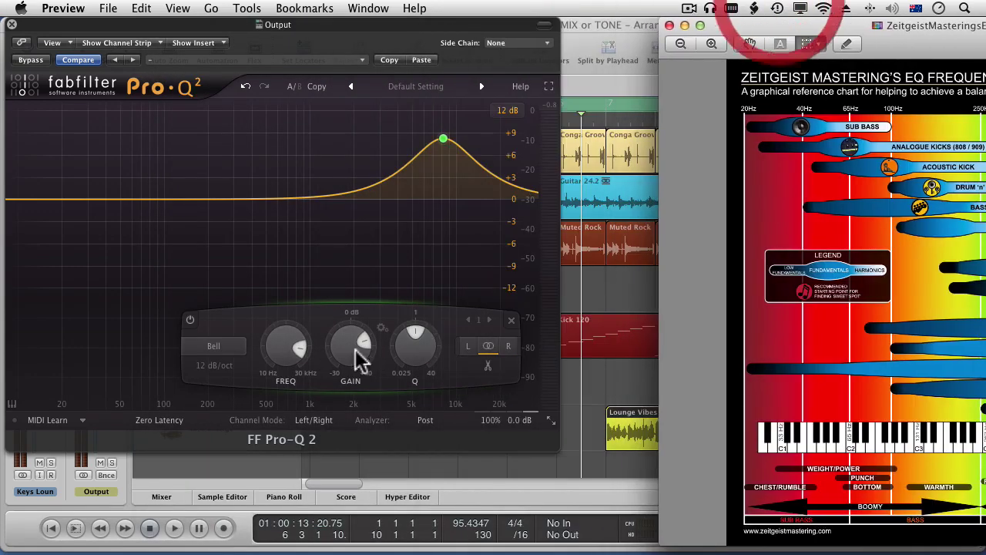
click(24, 64)
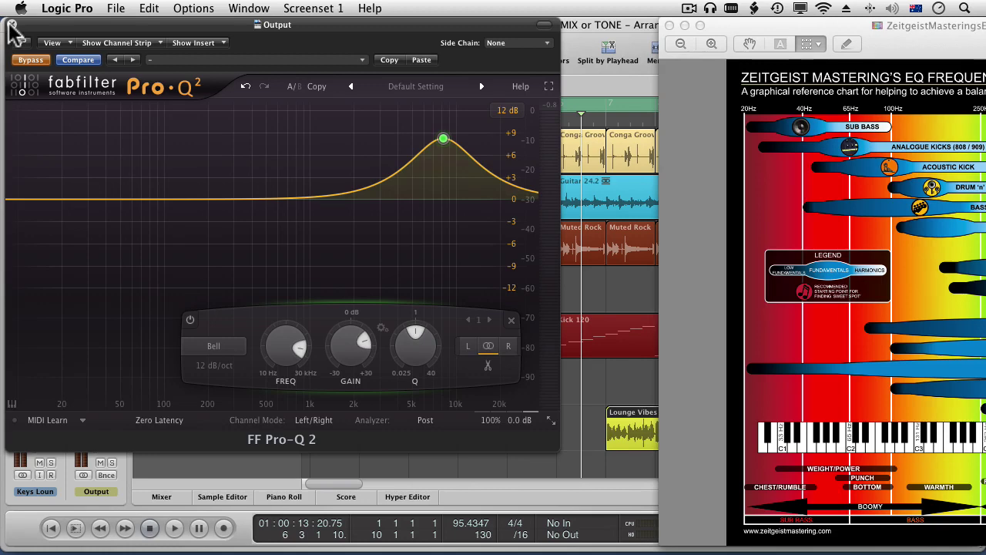
click(11, 24)
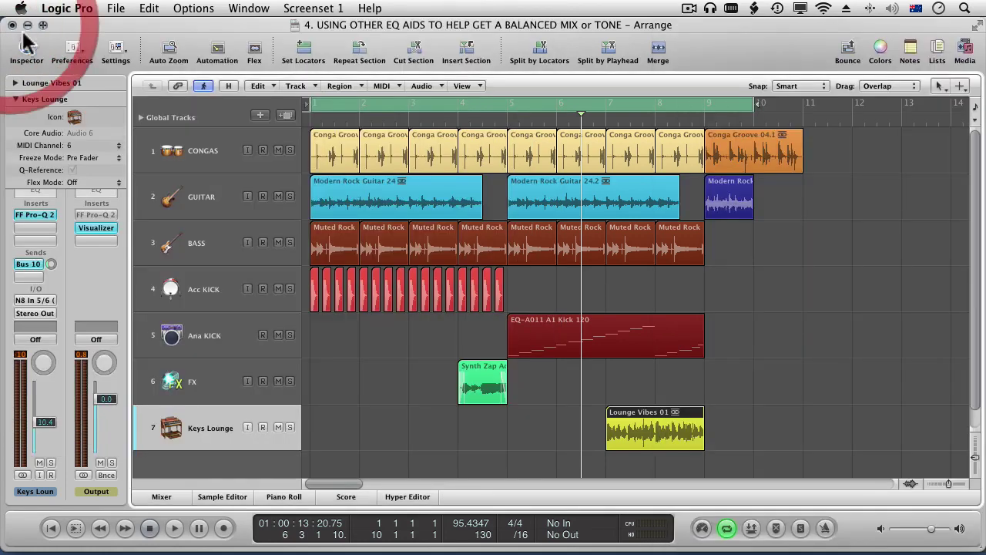
Step: Solo the CONGAS track and start playback
click(210, 152)
click(289, 151)
key(space)
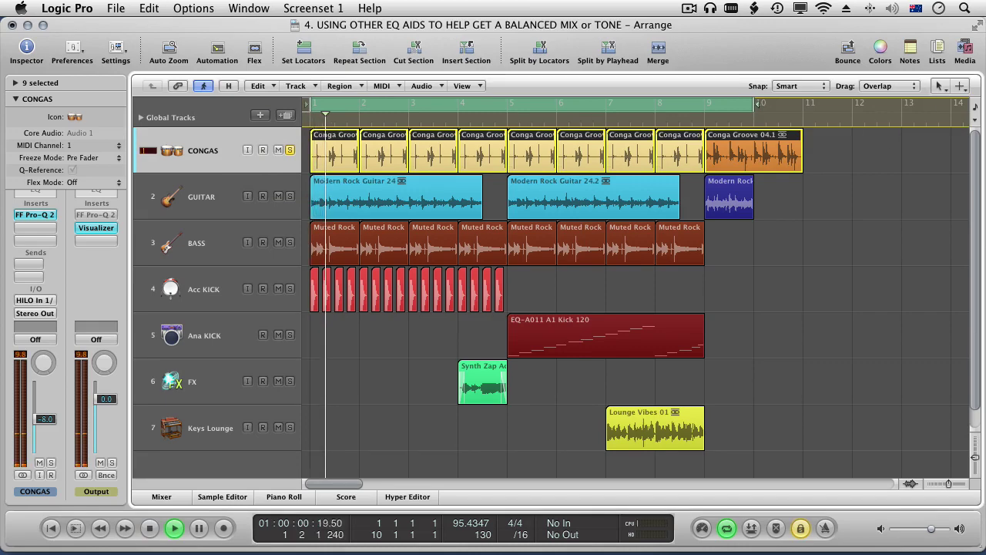
Step: Look up the congas row on the frequency chart in Preview and return to the CONGAS track in Logic Pro
click(575, 16)
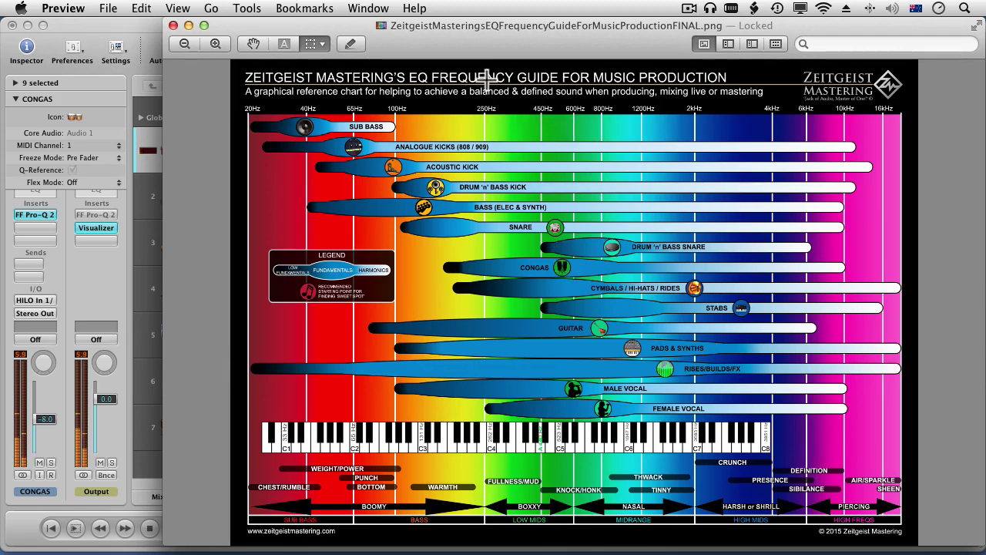
double_click(469, 30)
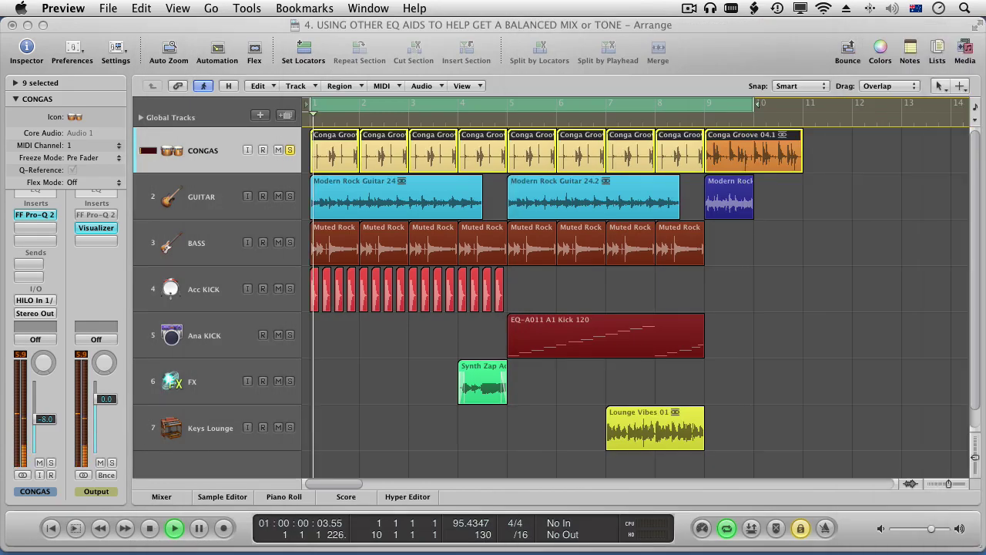
click(209, 146)
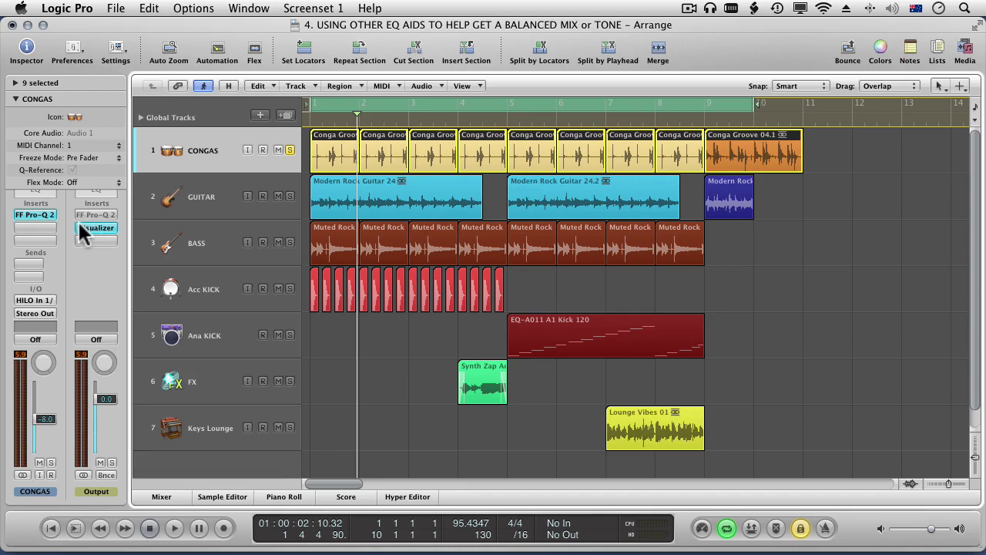
Step: Open the CONGAS track's Pro-Q 2 equalizer and bring the frequency chart back up to consult the congas range
click(35, 214)
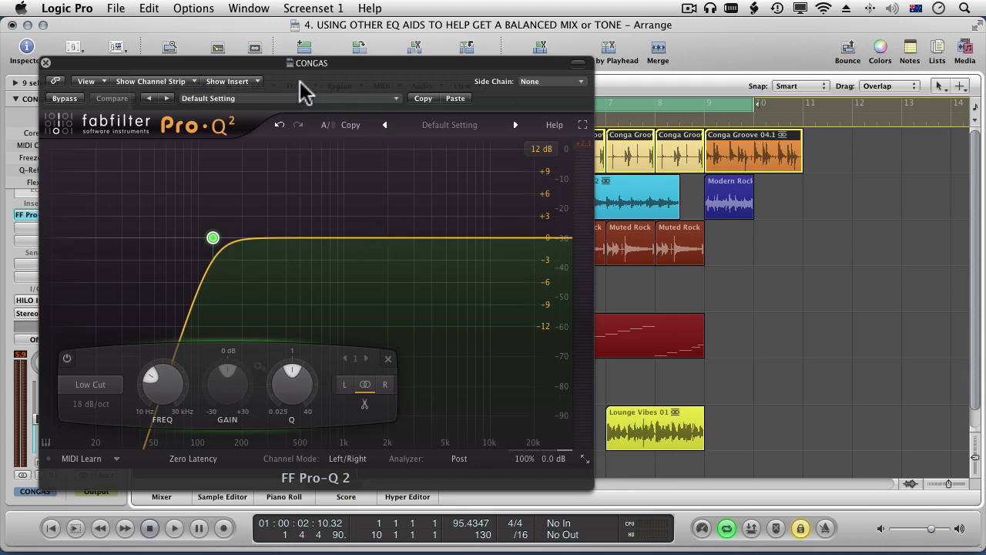
drag(300, 62, 503, 207)
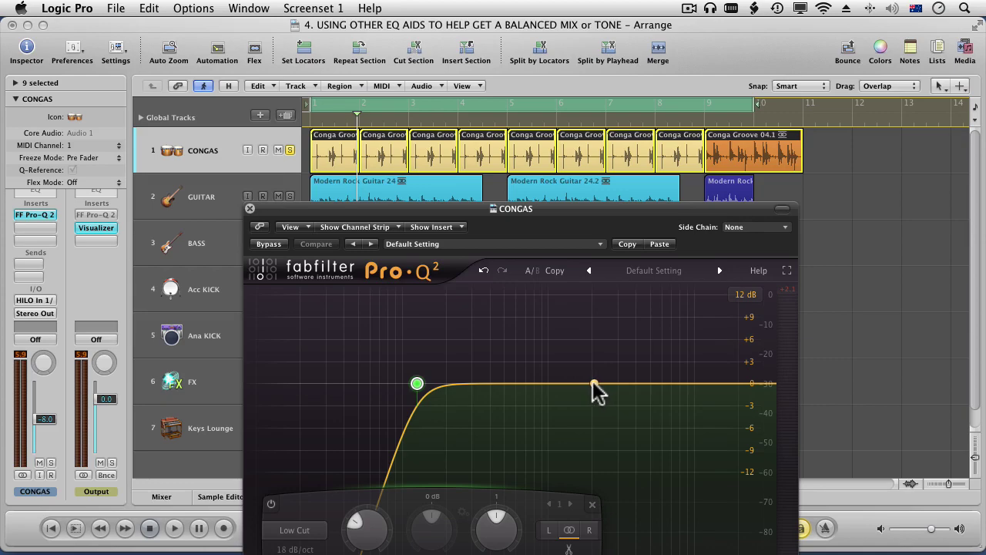
key(super+Tab)
click(491, 56)
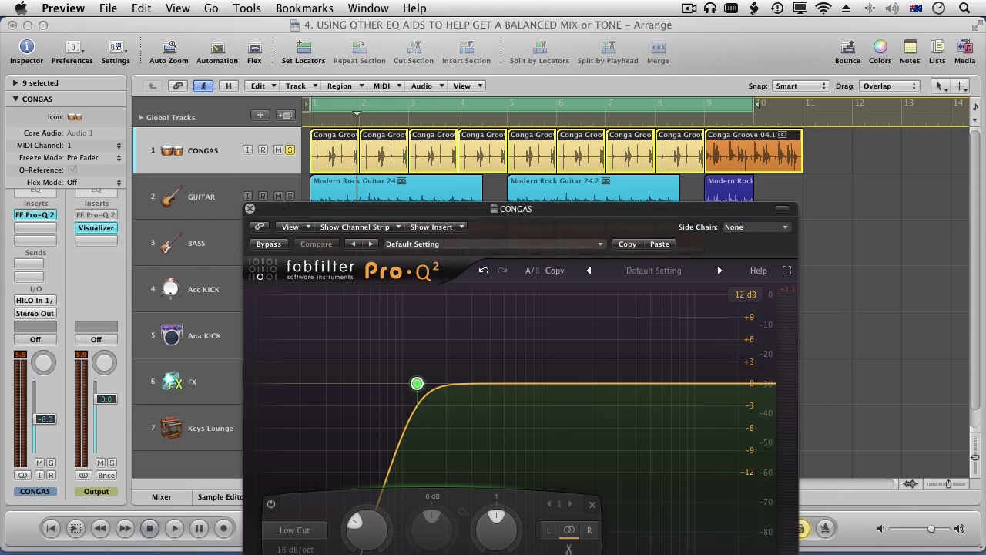
drag(491, 56, 425, 10)
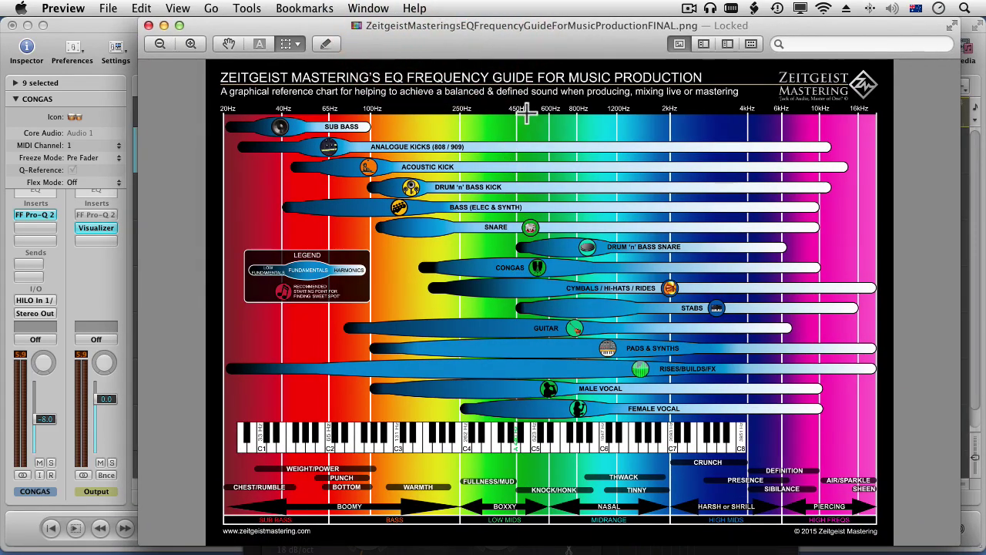
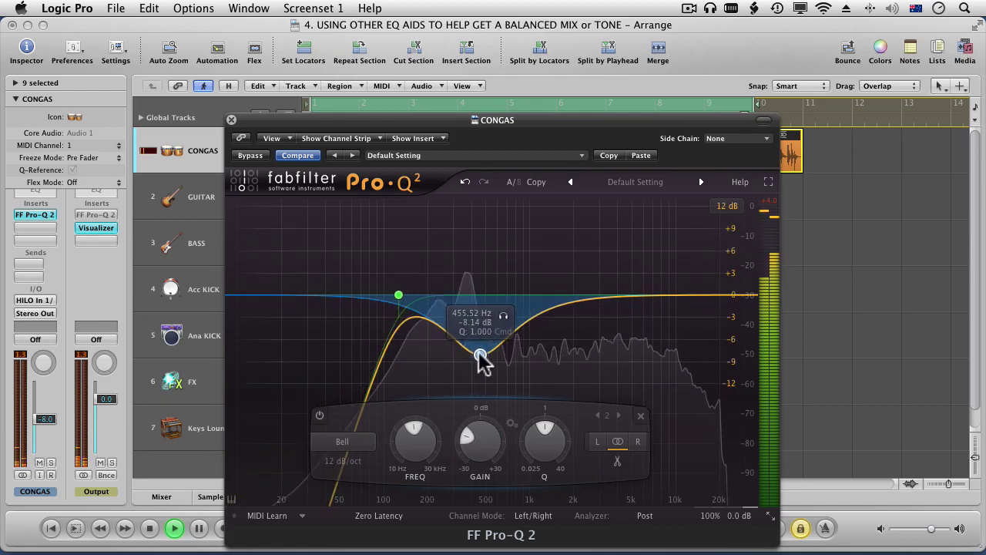
Step: Raise the CONGAS equalizer's bell band to about 455 Hz at +6.6 dB and disable its low cut band
drag(468, 121, 480, 199)
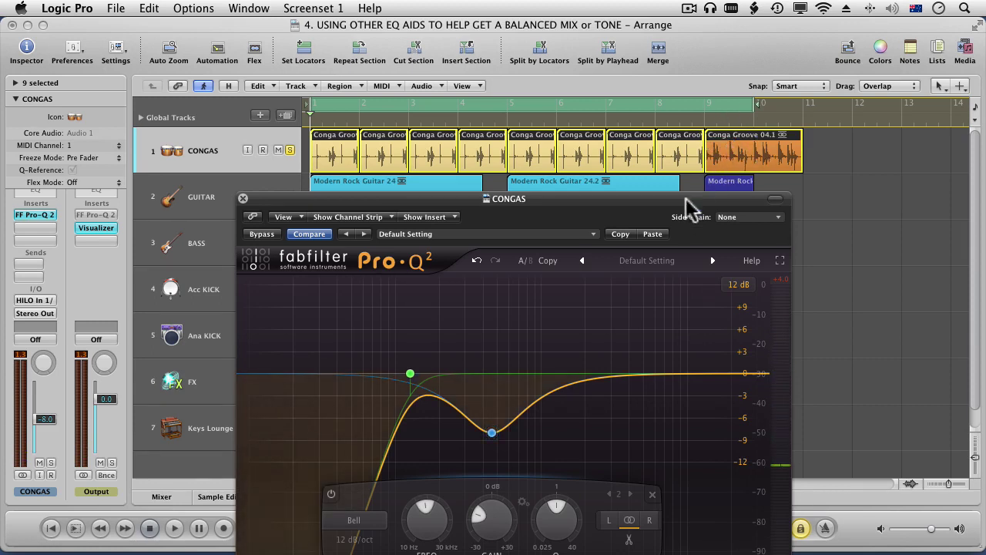
drag(507, 205, 497, 104)
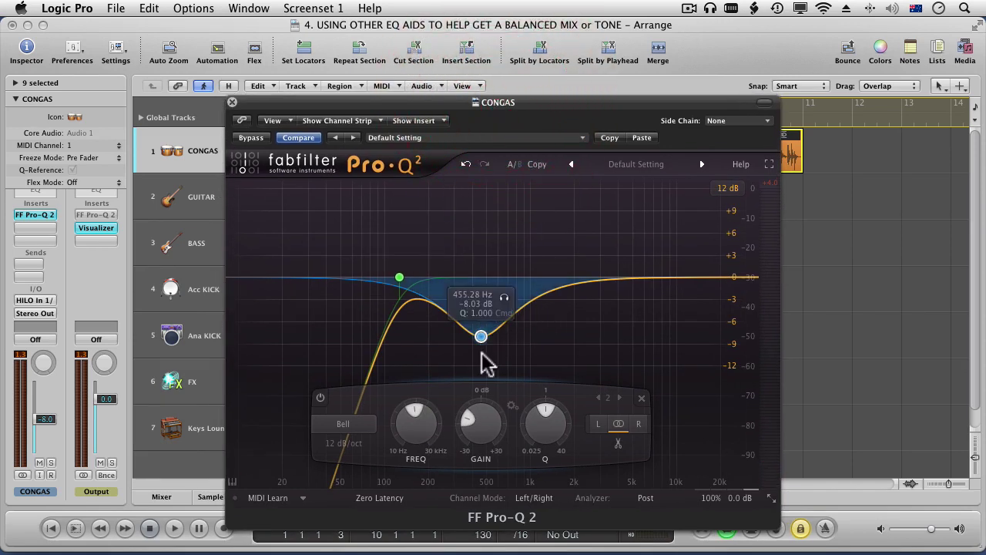
drag(478, 339, 479, 223)
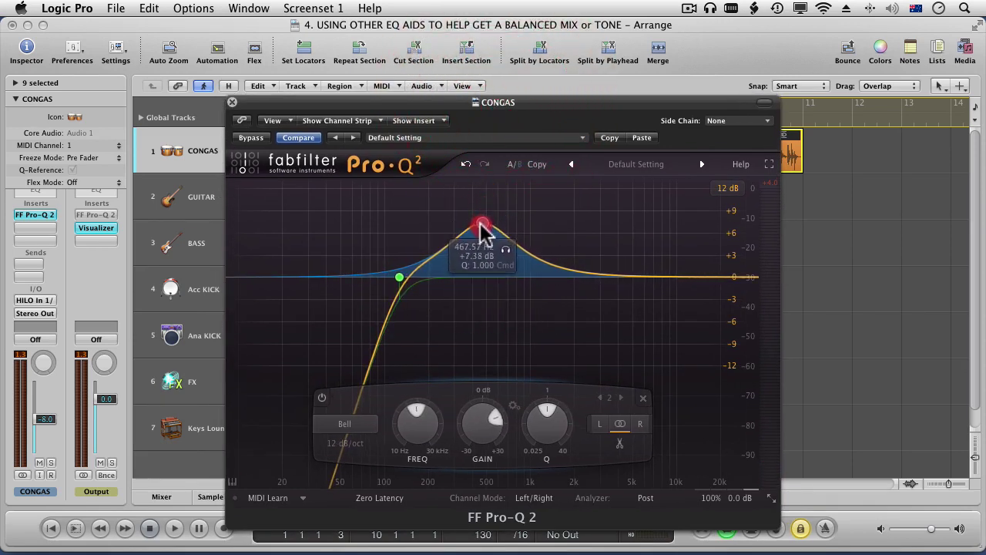
right_click(399, 278)
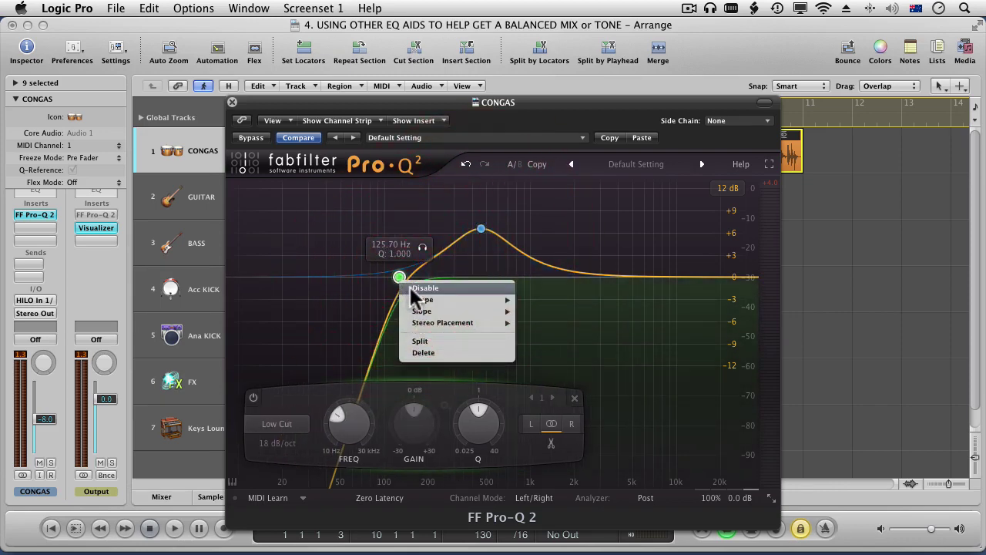
click(411, 289)
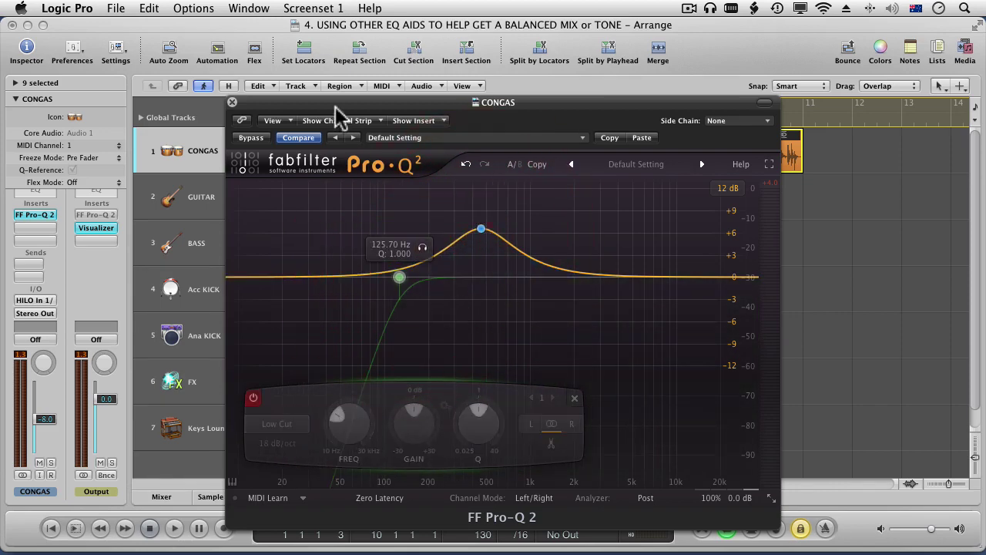
Step: Audition the congas during playback while sweeping the bell band down to about 248 Hz at +9.4 dB
drag(339, 117, 366, 225)
key(space)
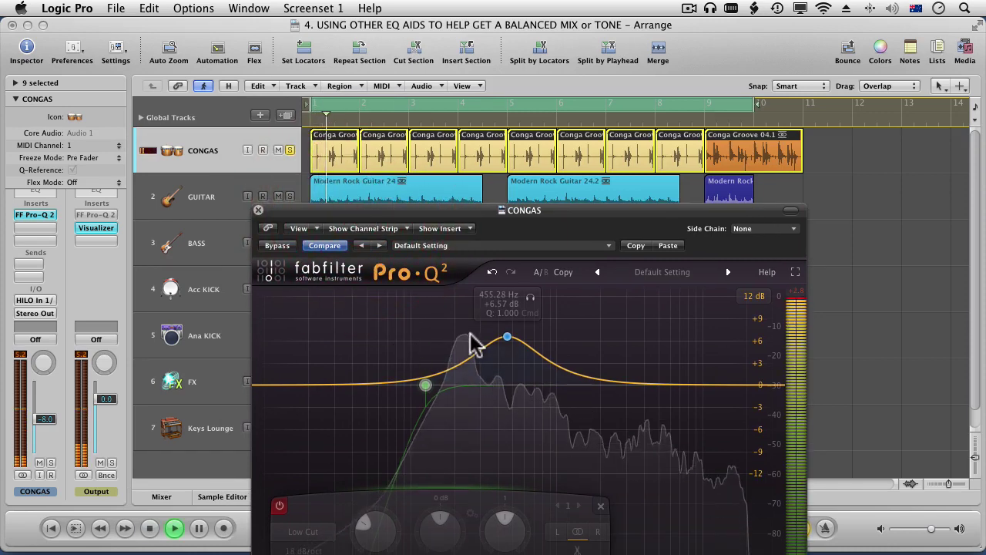
drag(507, 337, 469, 316)
key(space)
Step: Check the congas row on the frequency chart in Preview and set the CONGAS bell band to about 408 Hz at +3.8 dB
key(super+Tab)
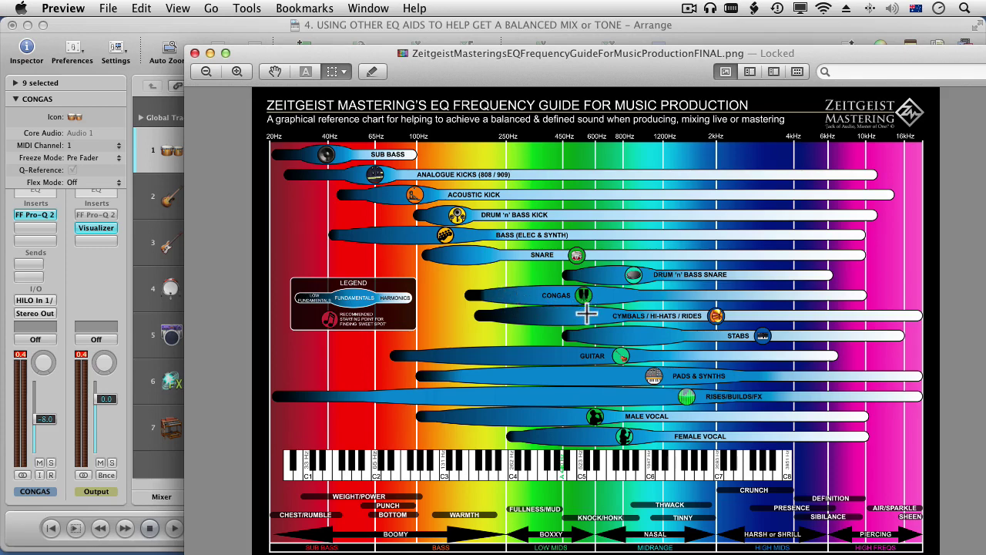
key(super+m)
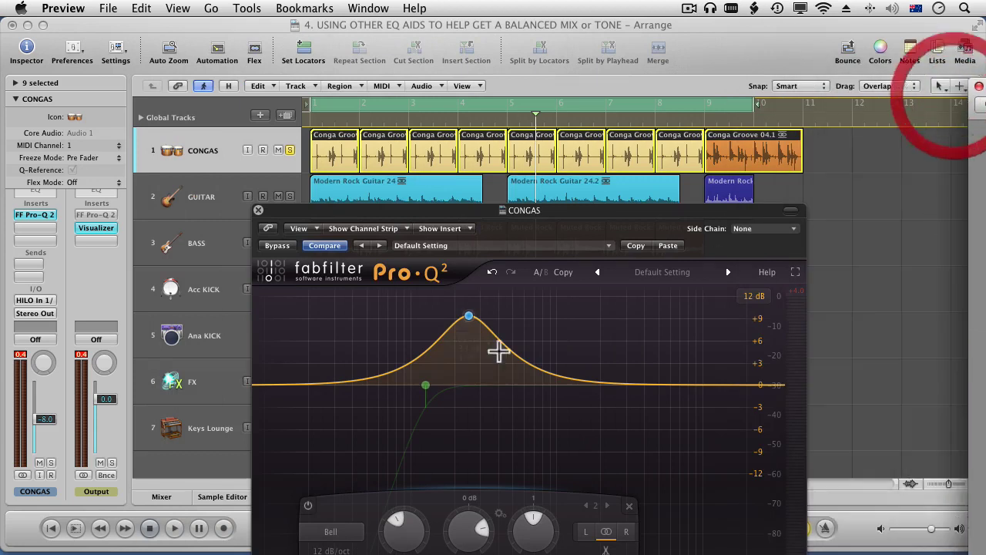
click(469, 214)
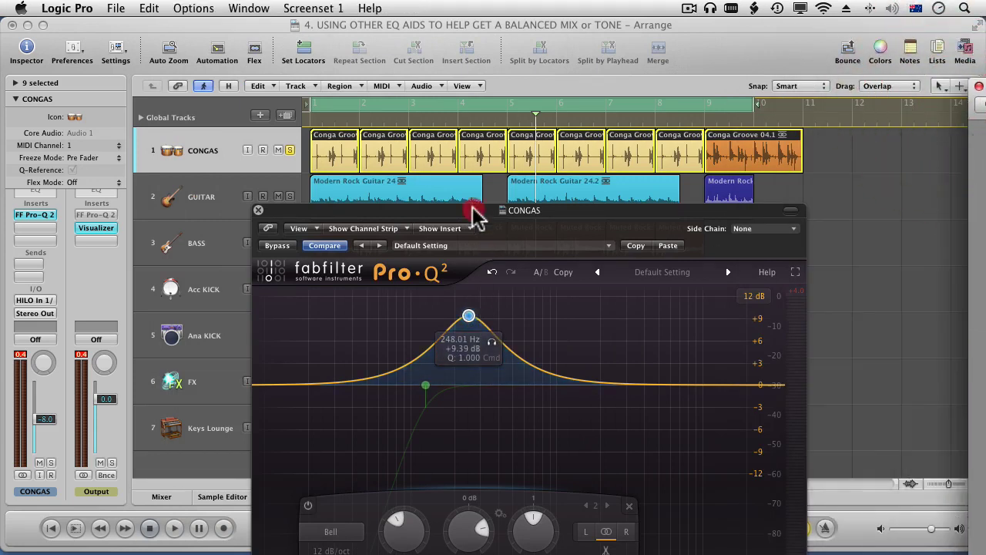
drag(468, 214, 477, 189)
key(space)
drag(481, 294, 509, 299)
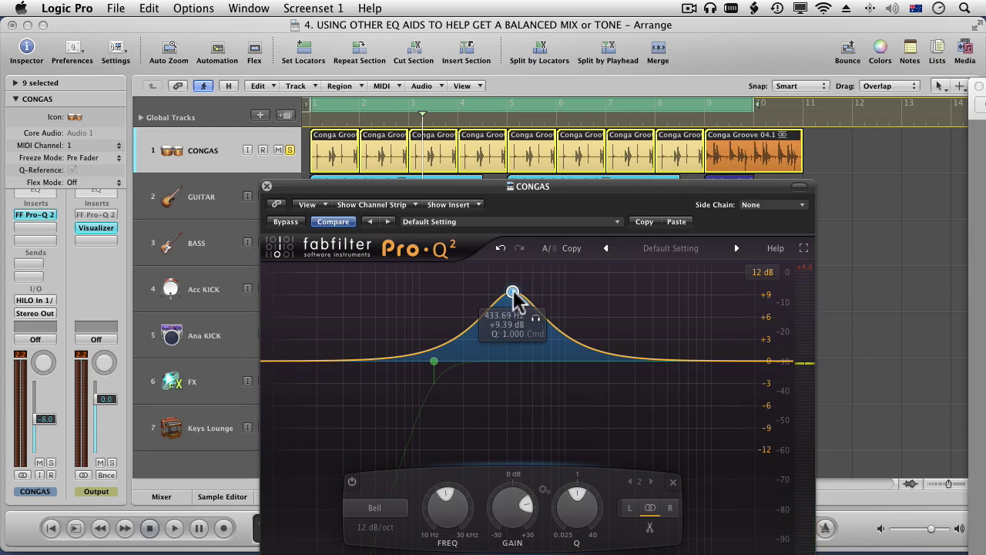
drag(513, 294, 509, 333)
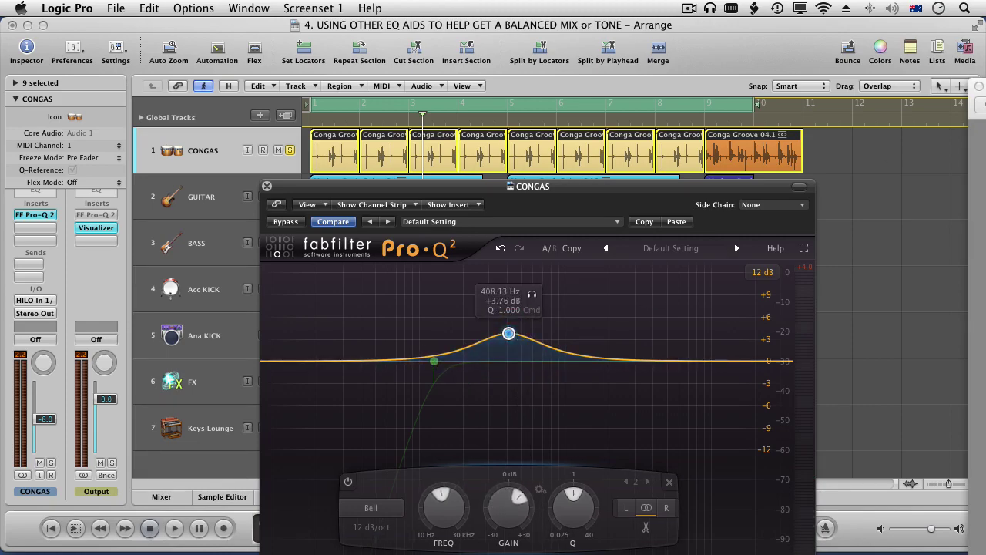
Step: Consult the frequency chart in Preview again and close the CONGAS track's Pro-Q 2 equalizer in Logic Pro
key(super+Tab)
click(366, 63)
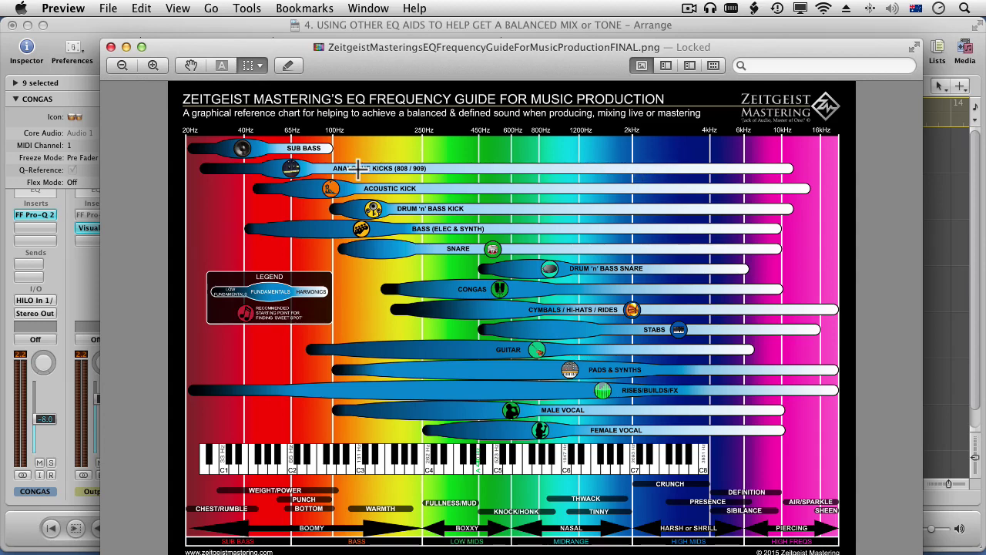
key(super+m)
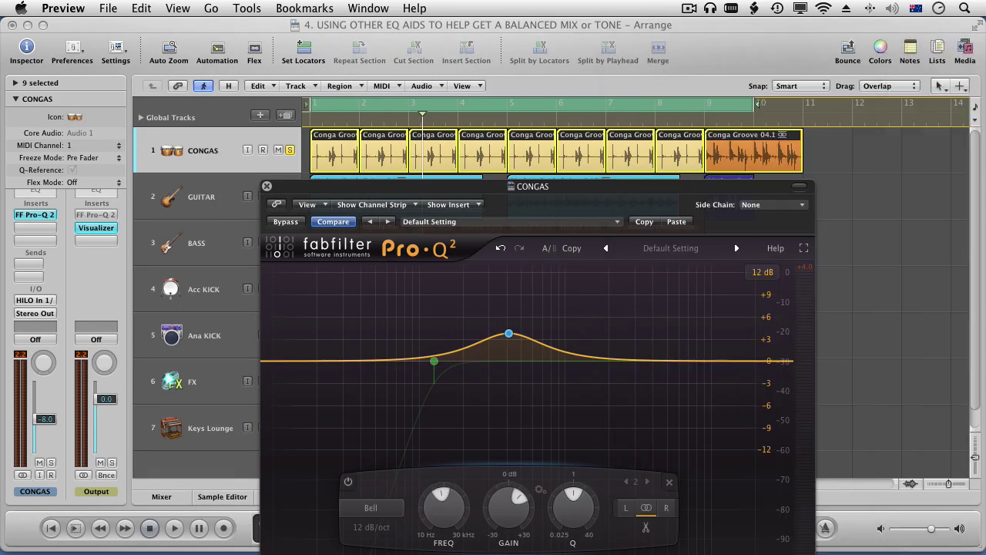
drag(516, 188, 521, 118)
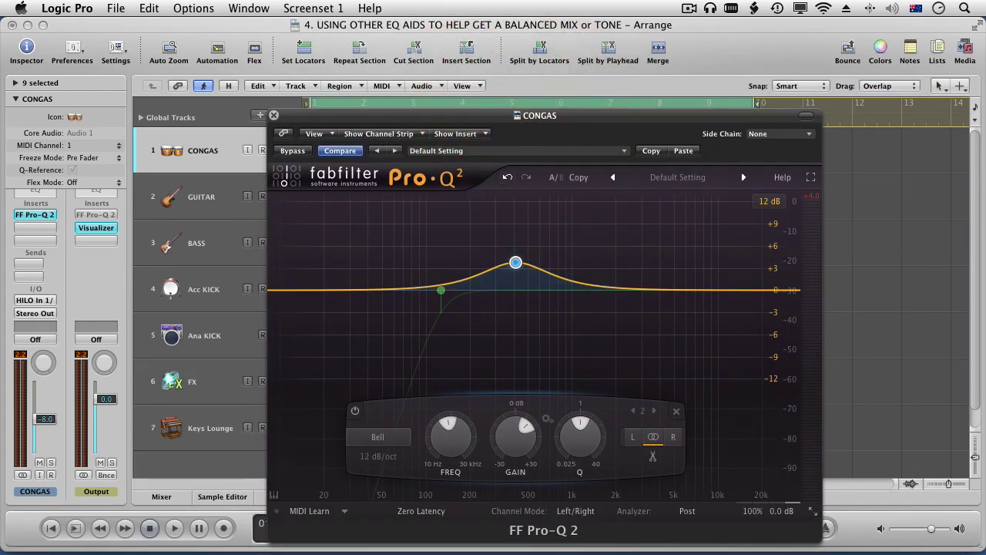
key(super+Tab)
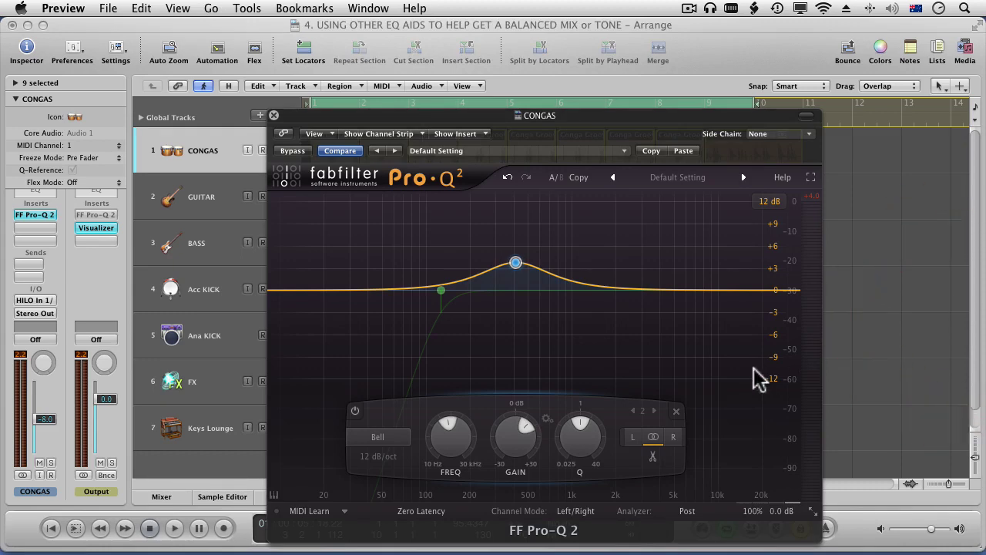
click(274, 116)
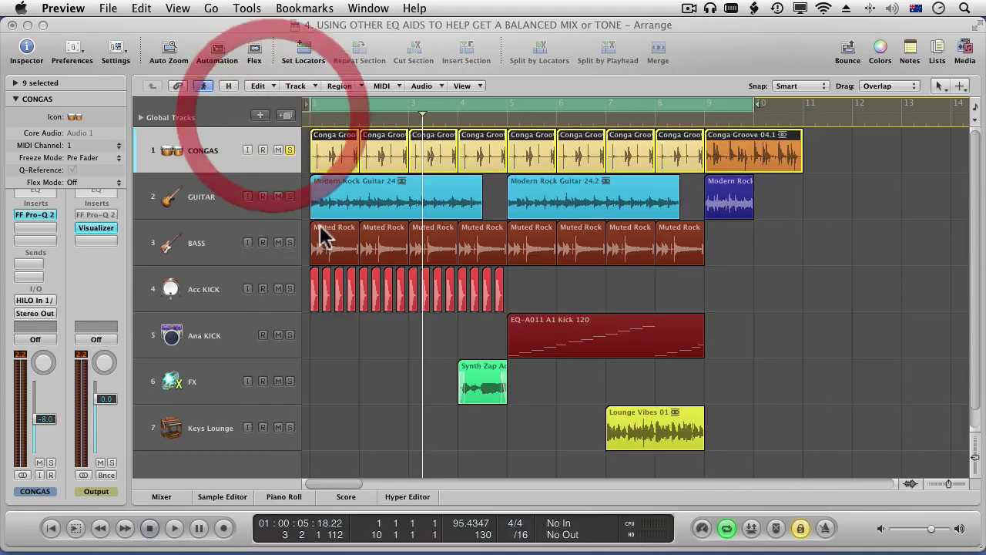
Step: Solo the Acc KICK track instead of CONGAS and play the project from the beginning
click(290, 290)
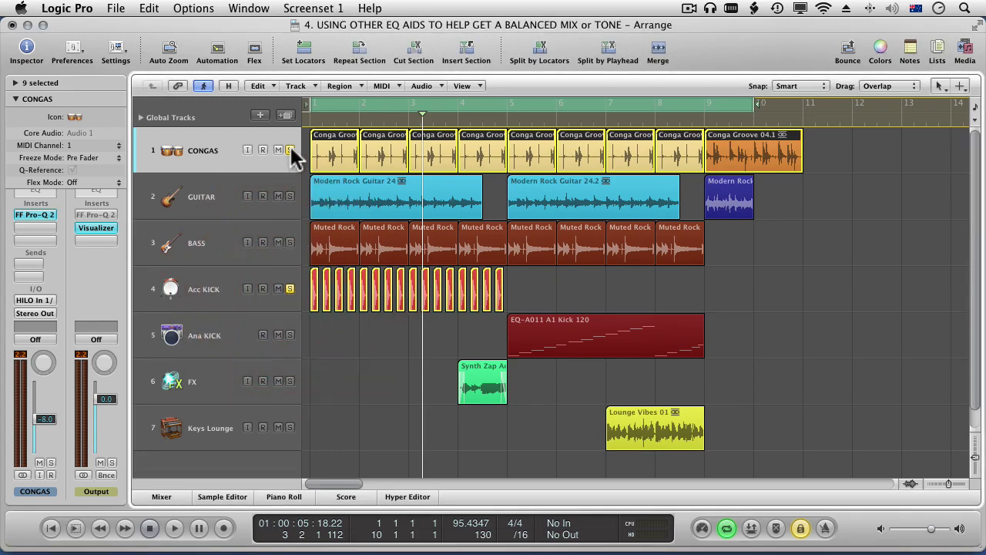
click(353, 190)
key(Return)
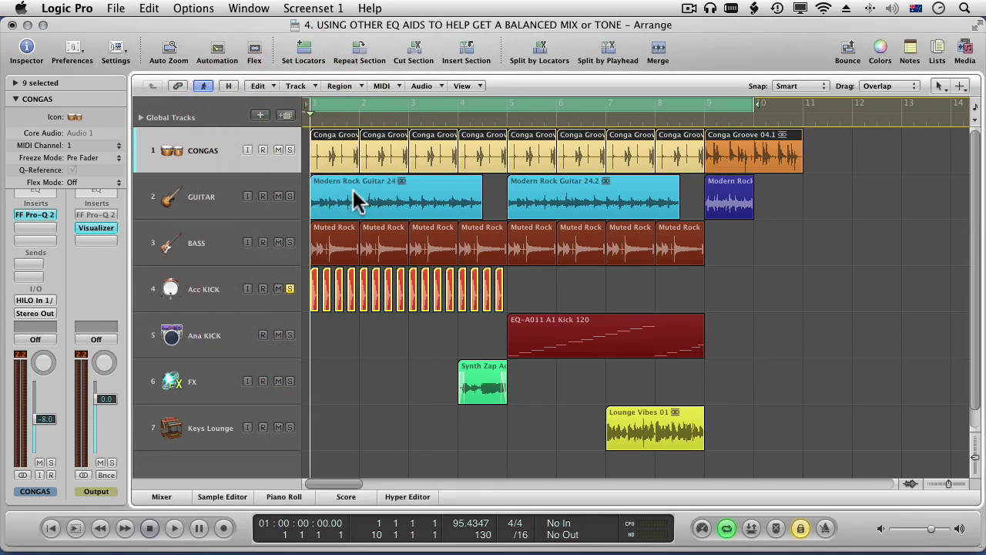
key(space)
Step: Open the Acc KICK track's Pro-Q 2 equalizer and consult the acoustic kick row on the frequency chart
click(193, 284)
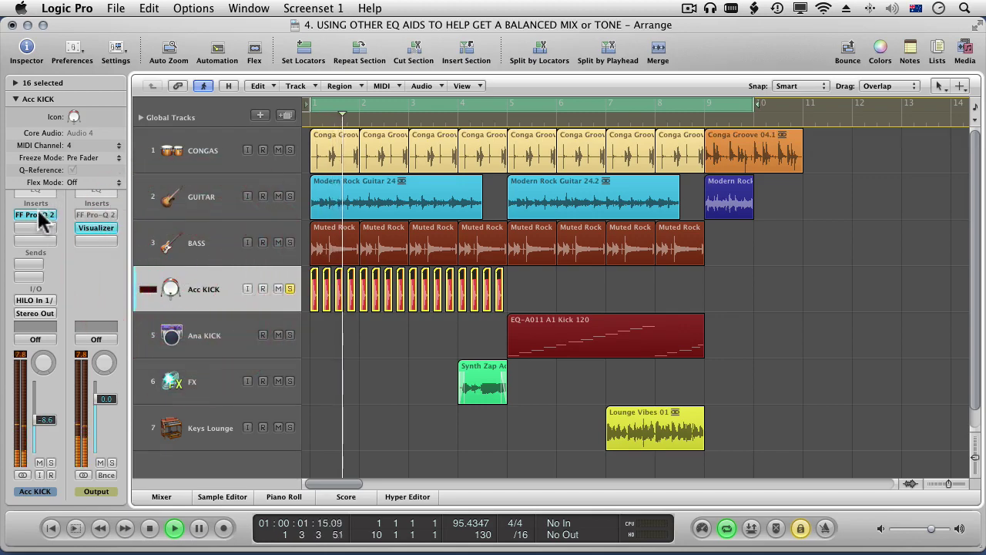
click(29, 216)
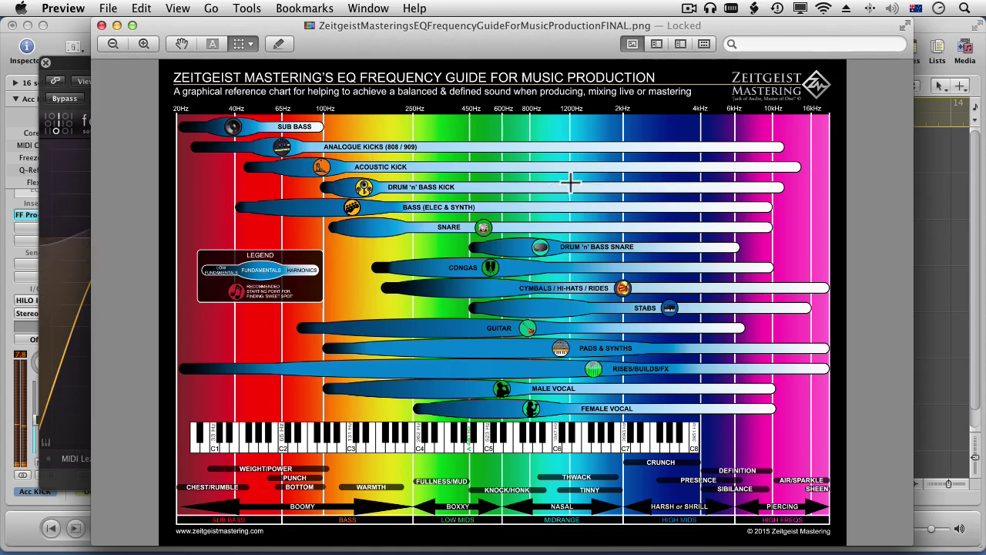
key(super+h)
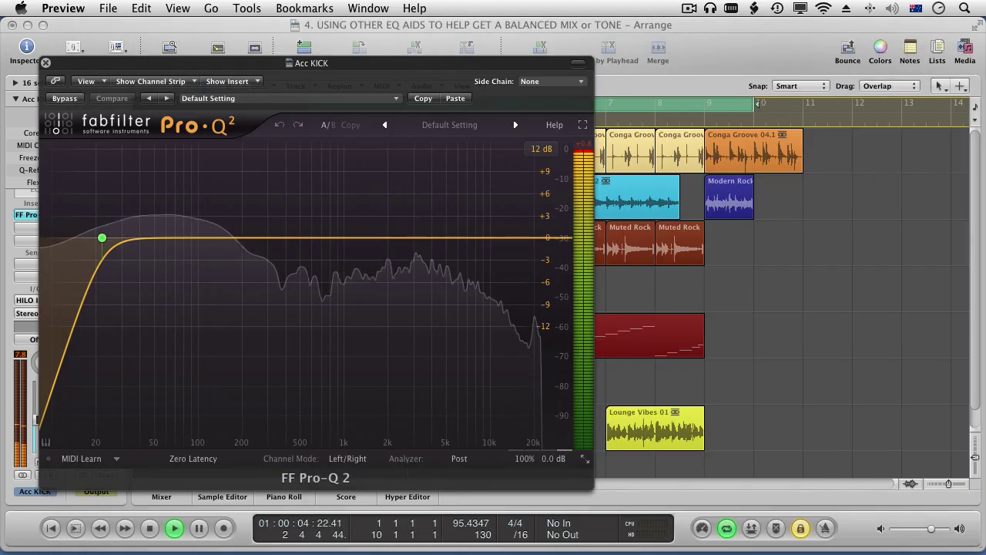
Step: Add a bell band to the Acc KICK equalizer at about 121 Hz and +9.9 dB, and sweep it to a lower frequency
click(221, 238)
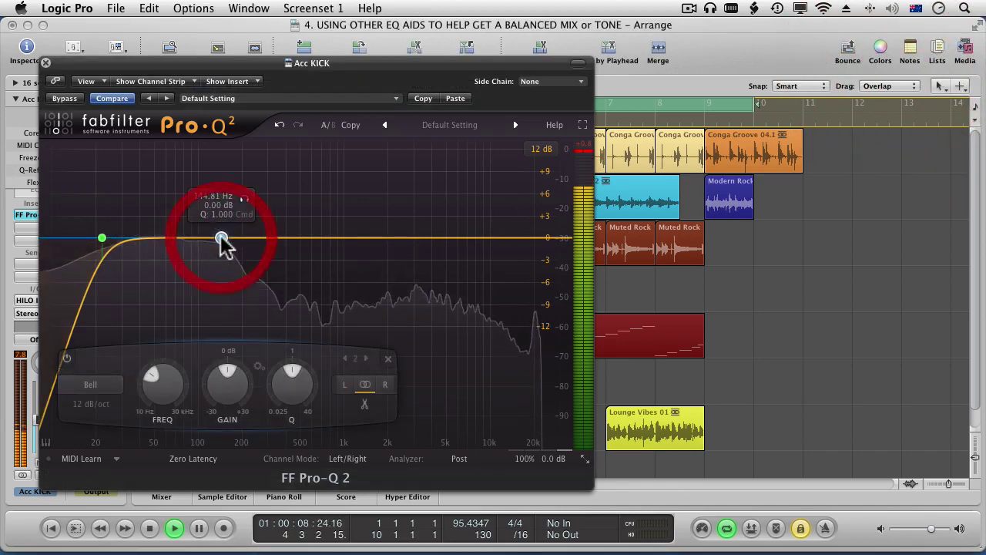
drag(221, 238, 209, 191)
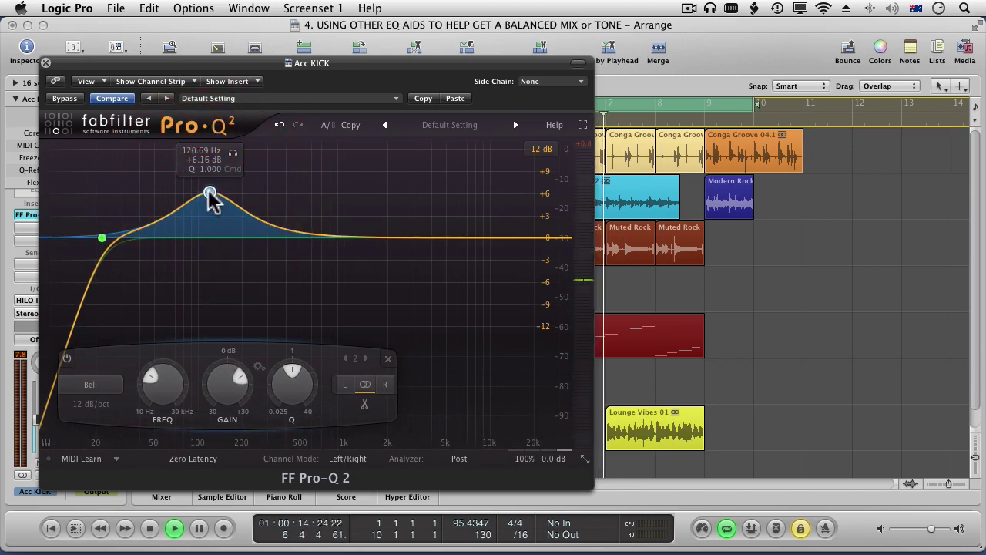
drag(209, 191, 209, 168)
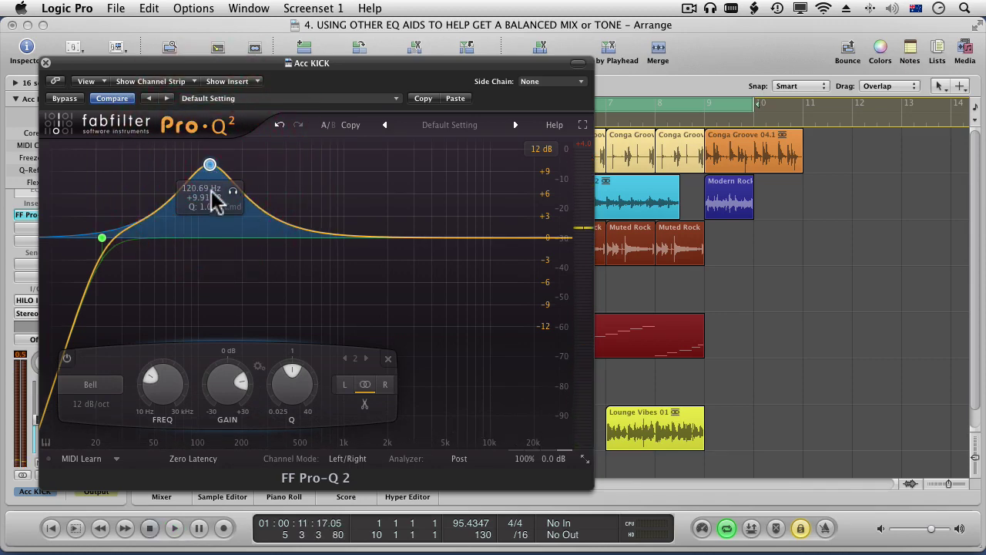
drag(217, 65, 490, 208)
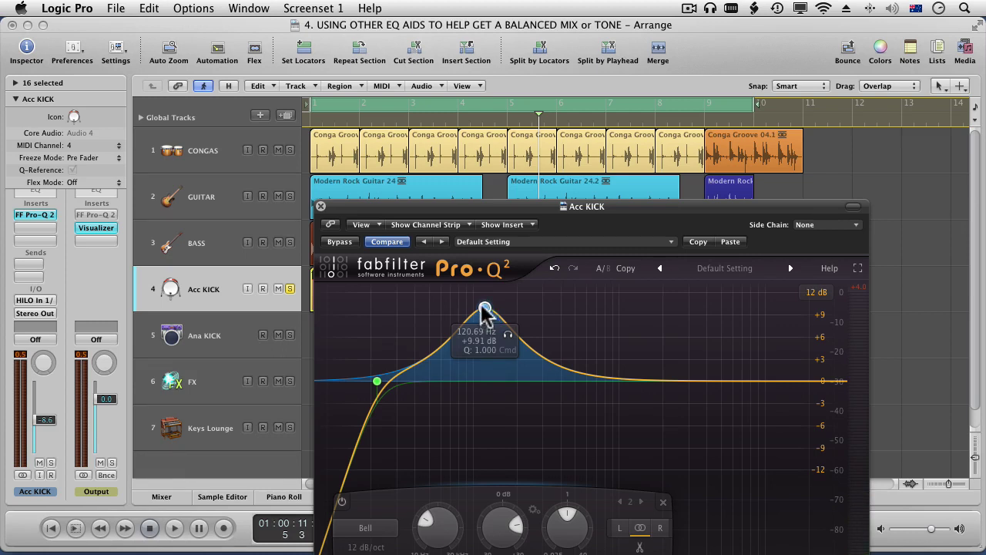
drag(485, 308, 435, 313)
Step: Review the frequency chart in Preview once more and switch from it to the Instrument Frequency & Characteristics EQ Guide PDF
click(301, 549)
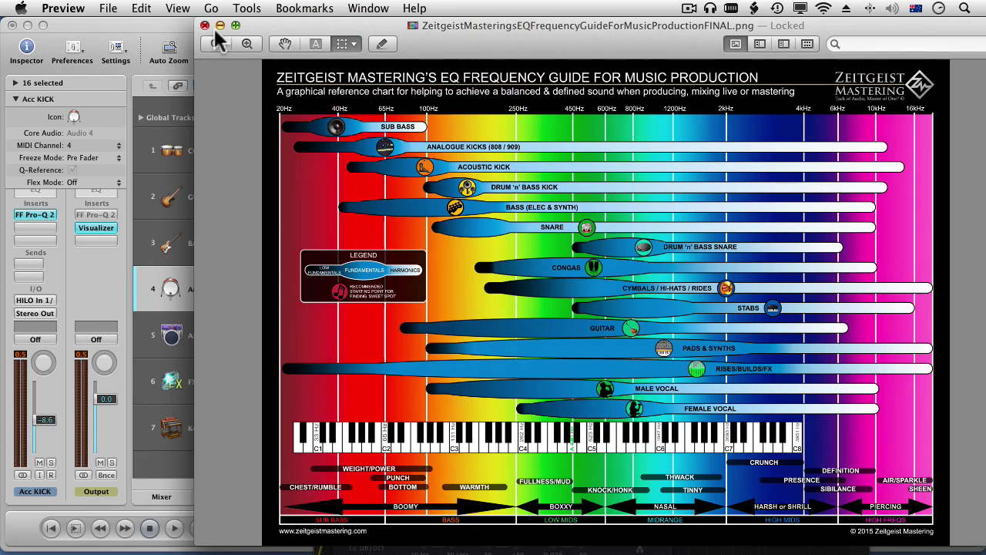
drag(269, 26, 205, 23)
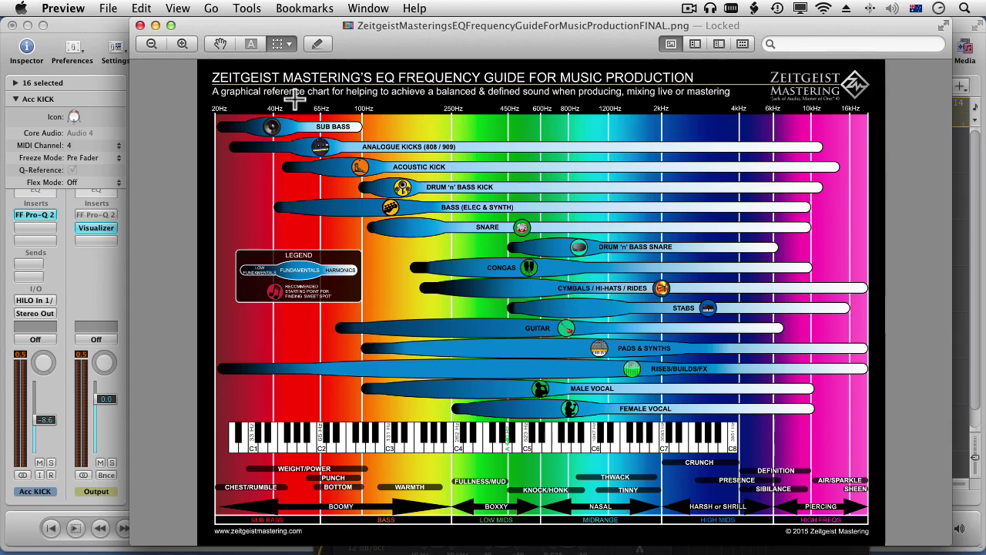
drag(347, 35, 623, 30)
key(super+w)
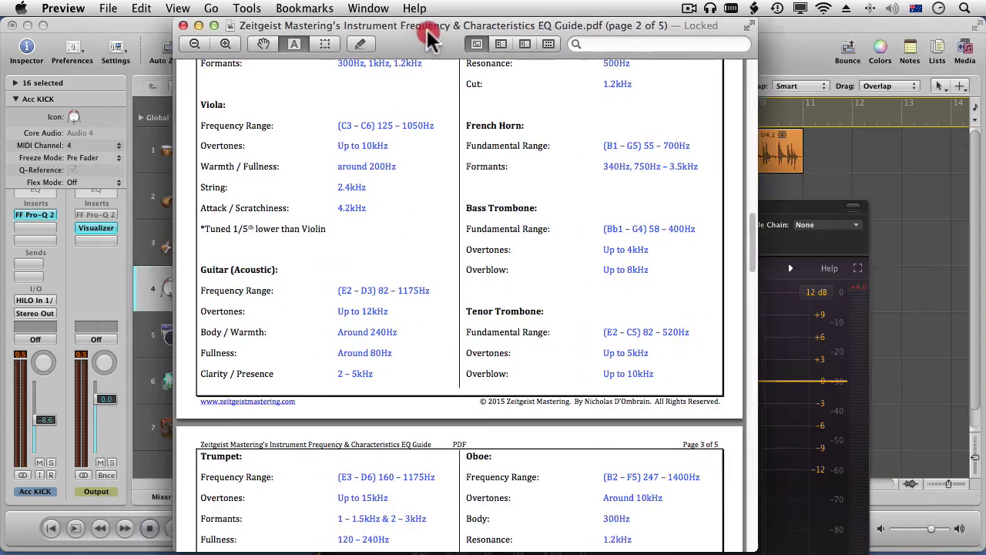
Step: Browse the EQ guide PDF's frequency ranges and tonal characteristics for percussion, strings, brass and woodwinds
drag(431, 20, 510, 23)
scroll(544, 177, up, 10)
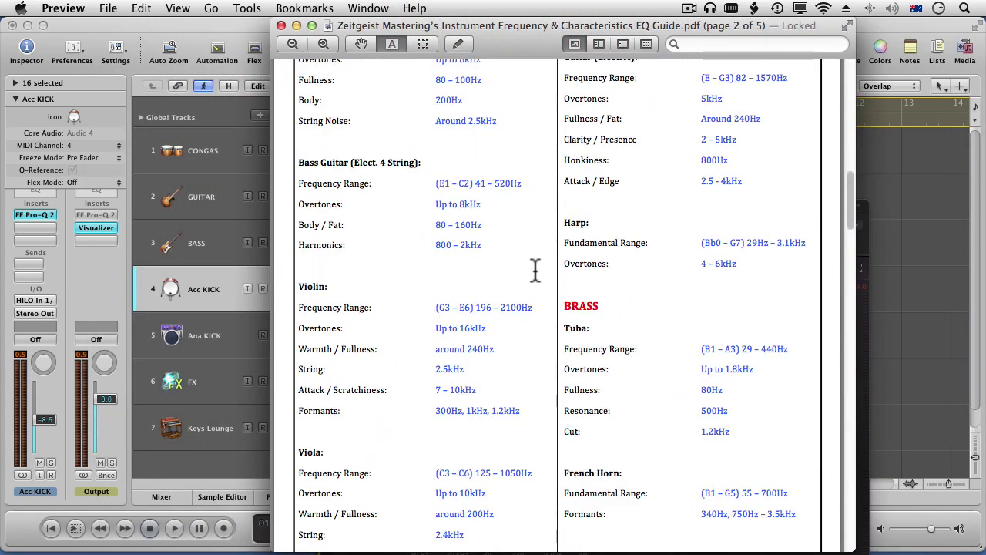
scroll(534, 270, up, 5)
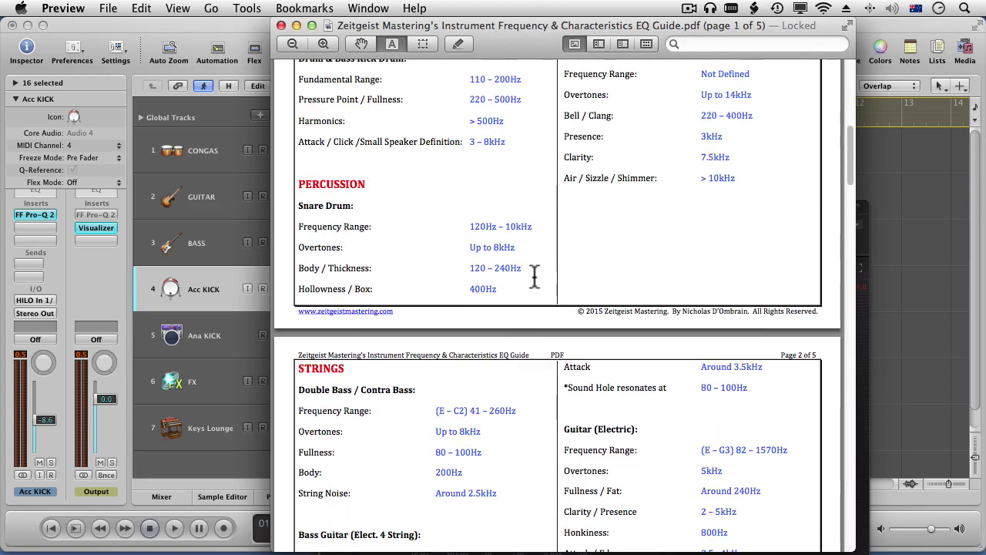
scroll(528, 308, down, 8)
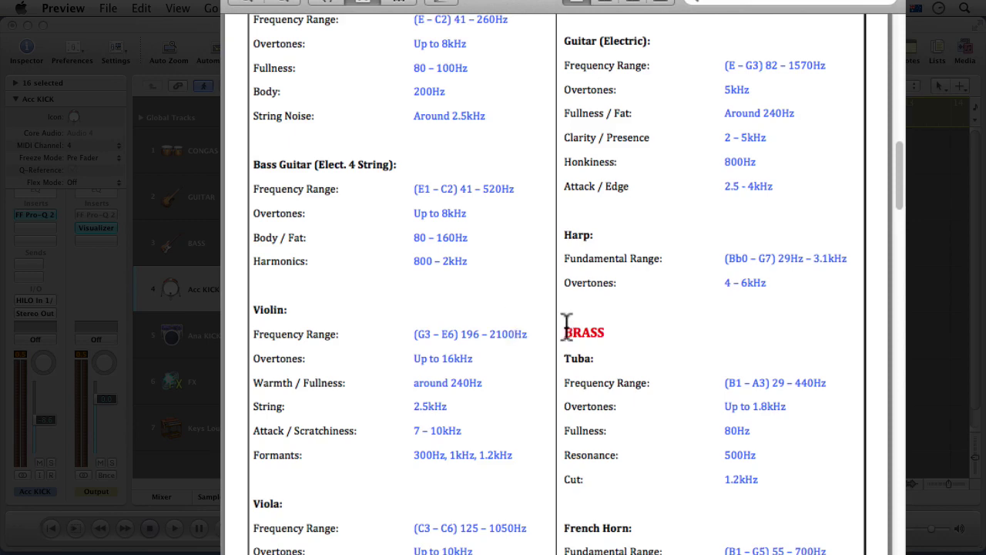
scroll(566, 324, down, 10)
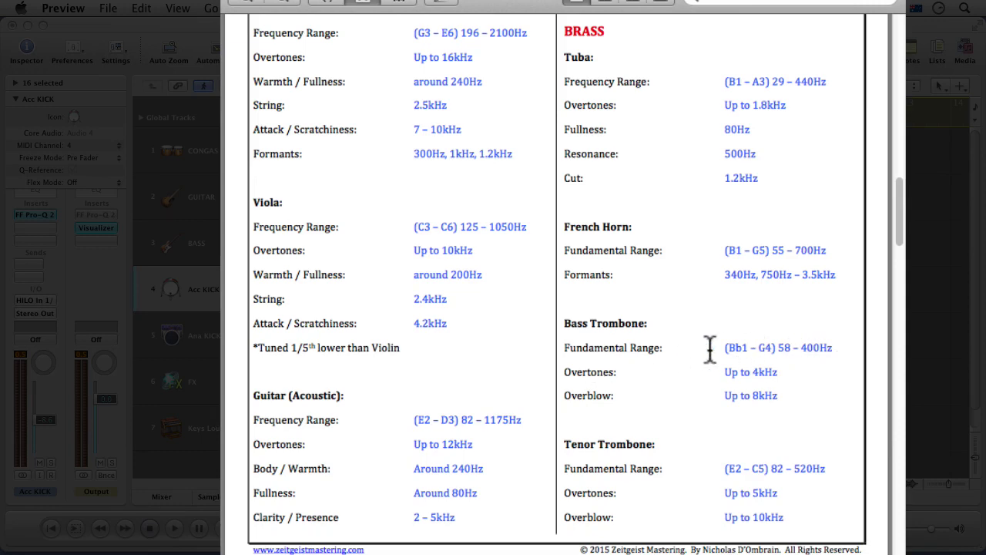
scroll(642, 346, down, 4)
scroll(660, 378, up, 3)
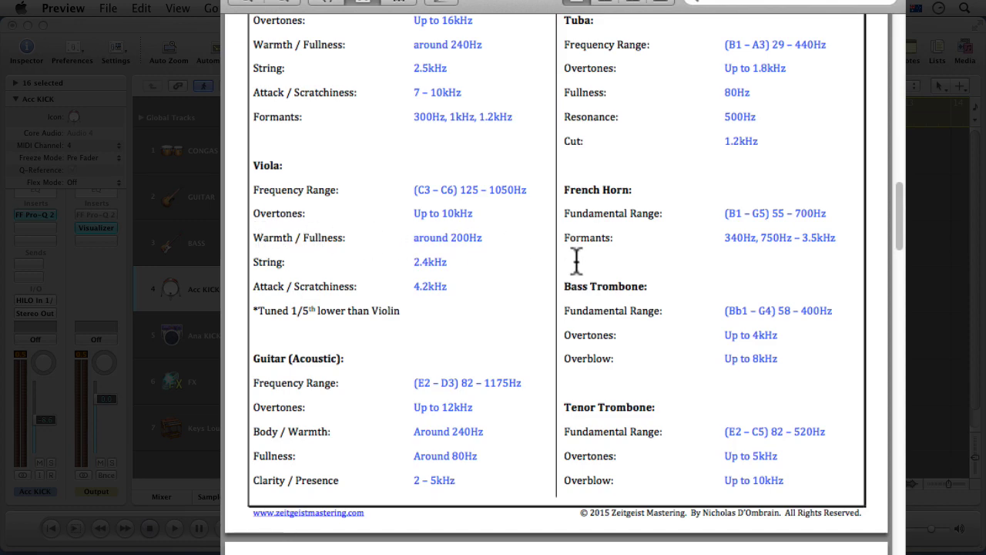
scroll(577, 262, down, 10)
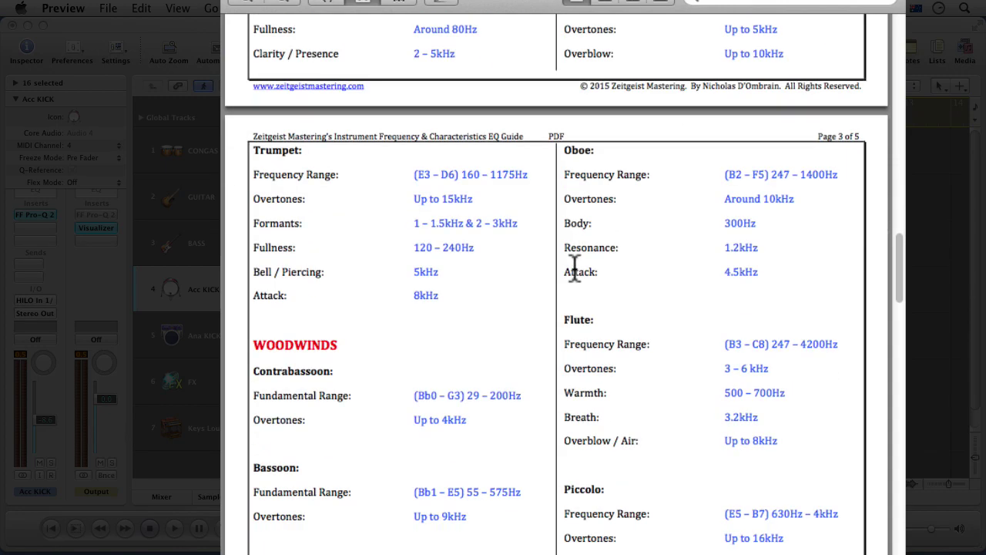
scroll(574, 270, down, 2)
scroll(570, 281, up, 15)
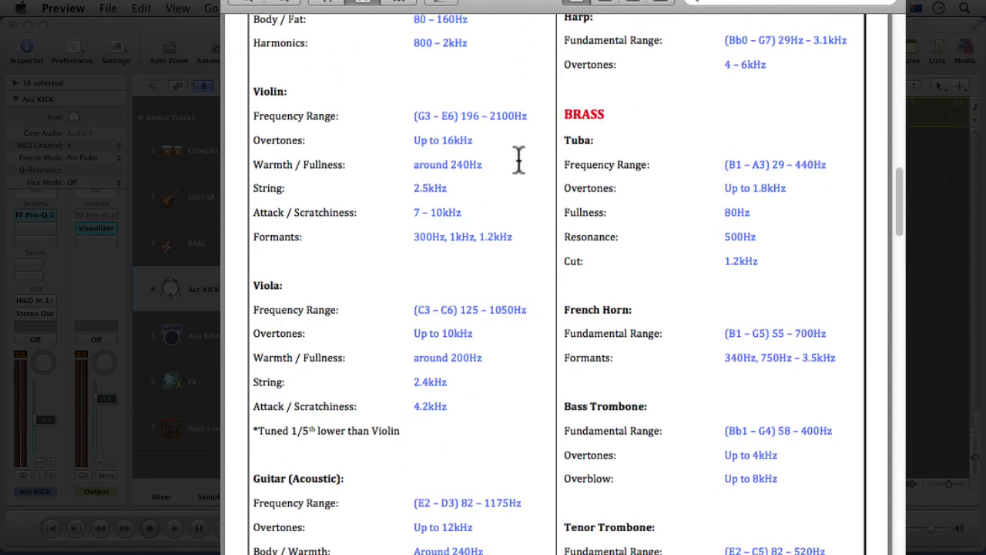
Step: Return to the first page of the EQ guide and consult the analogue and acoustic kick drum frequency ranges
scroll(521, 232, up, 20)
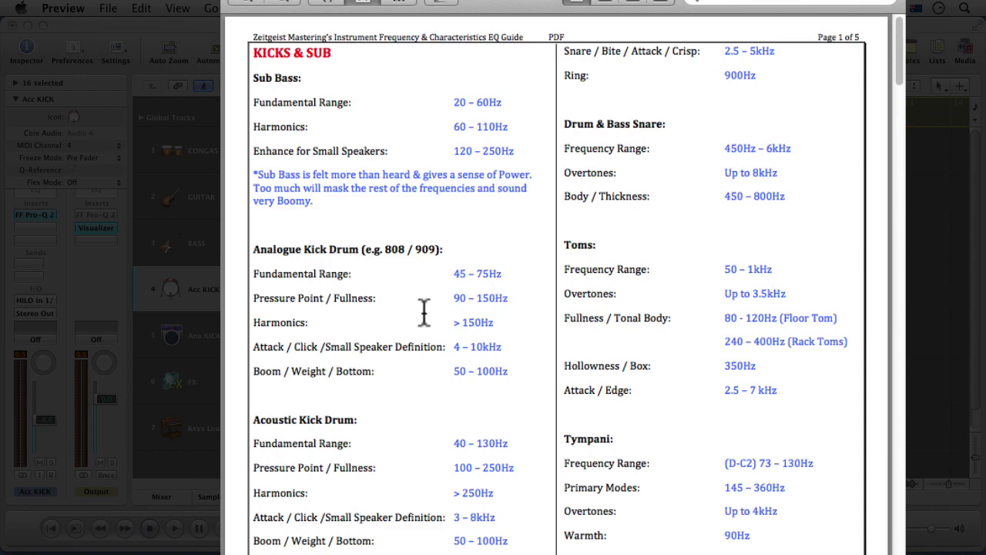
scroll(351, 347, down, 3)
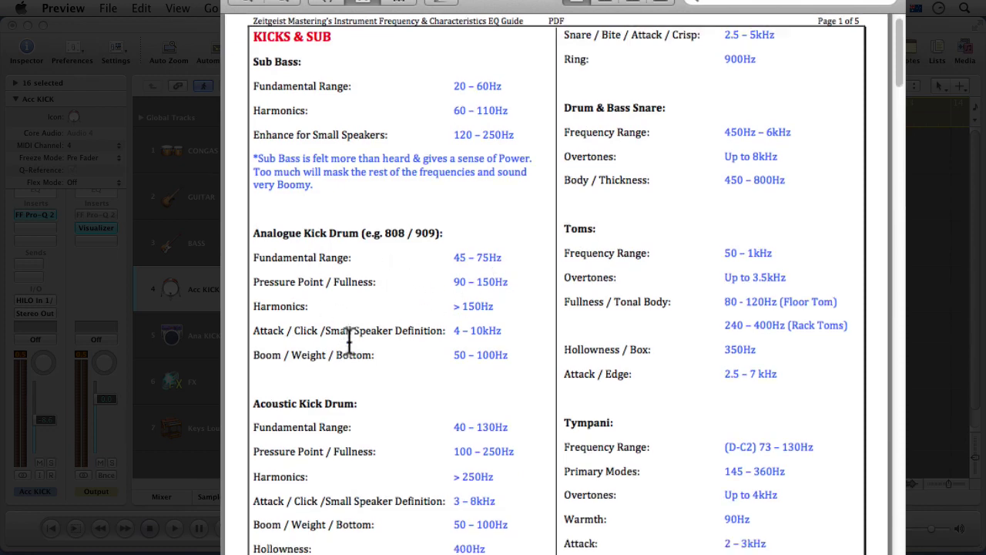
scroll(351, 347, down, 1)
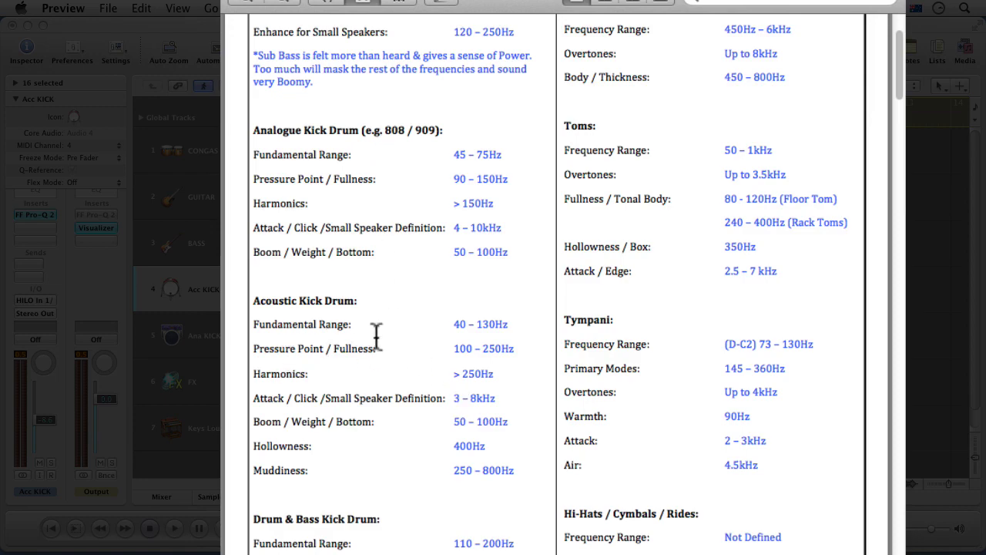
Step: Bring the Acc KICK equalizer into view and, during playback, sweep its bell band up to about 3.76 kHz
drag(341, 11, 497, 420)
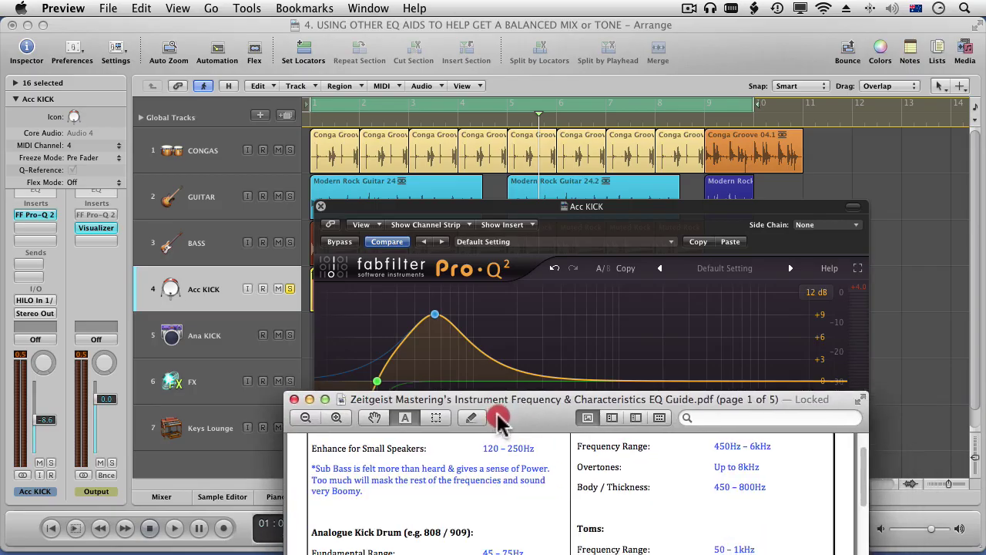
drag(509, 208, 431, 62)
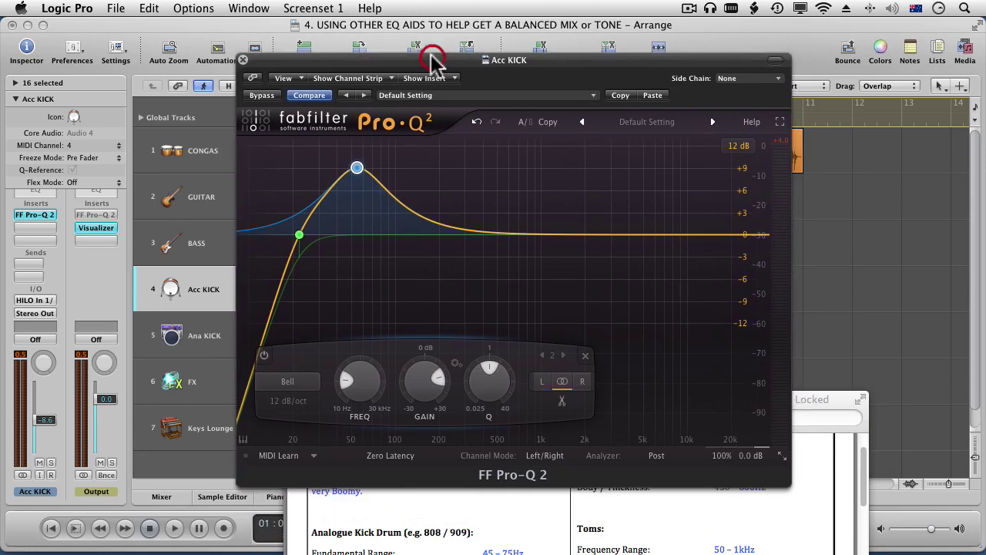
key(space)
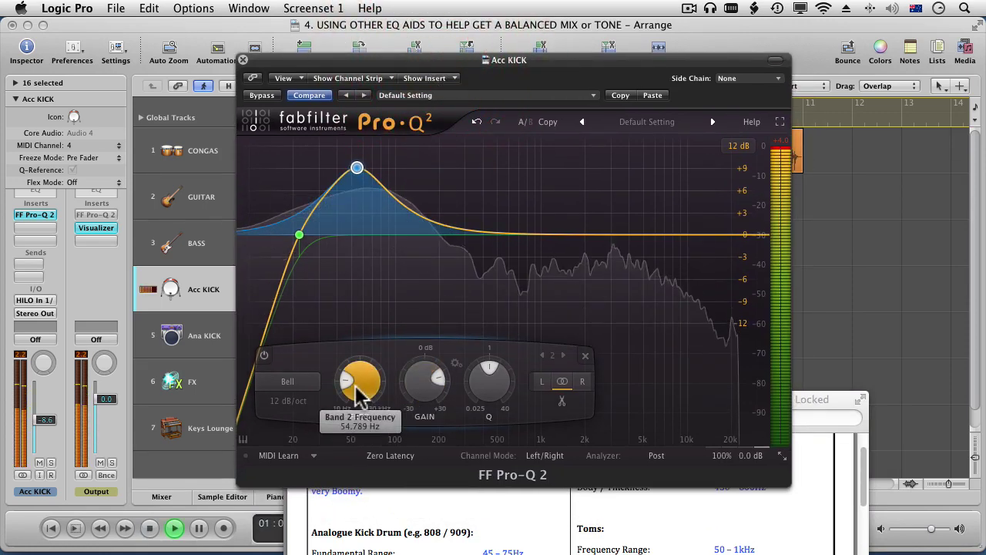
drag(358, 393, 365, 283)
mouse_move(622, 169)
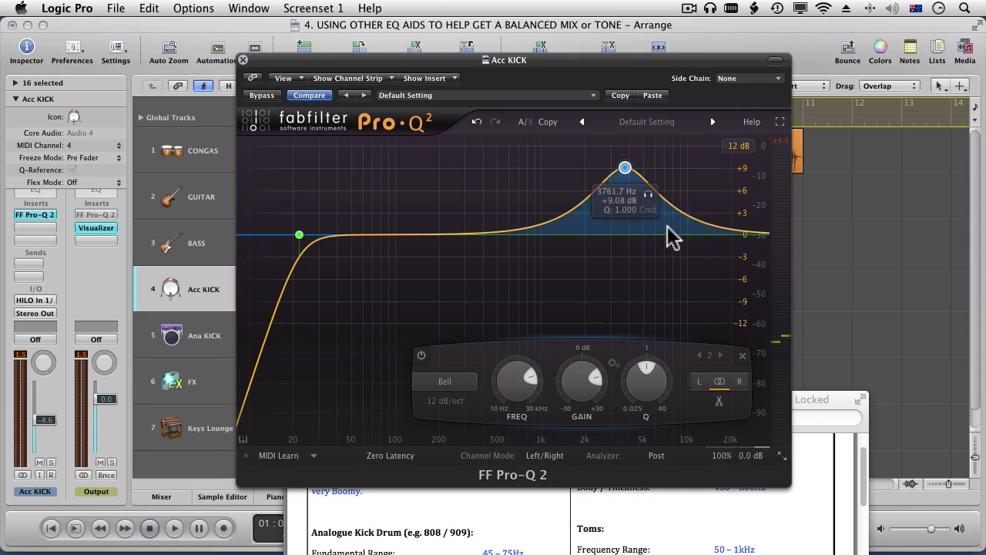
Step: Consult the kick drum entries in the EQ guide PDF and compare them with the EQ frequency chart image
drag(806, 403, 755, 12)
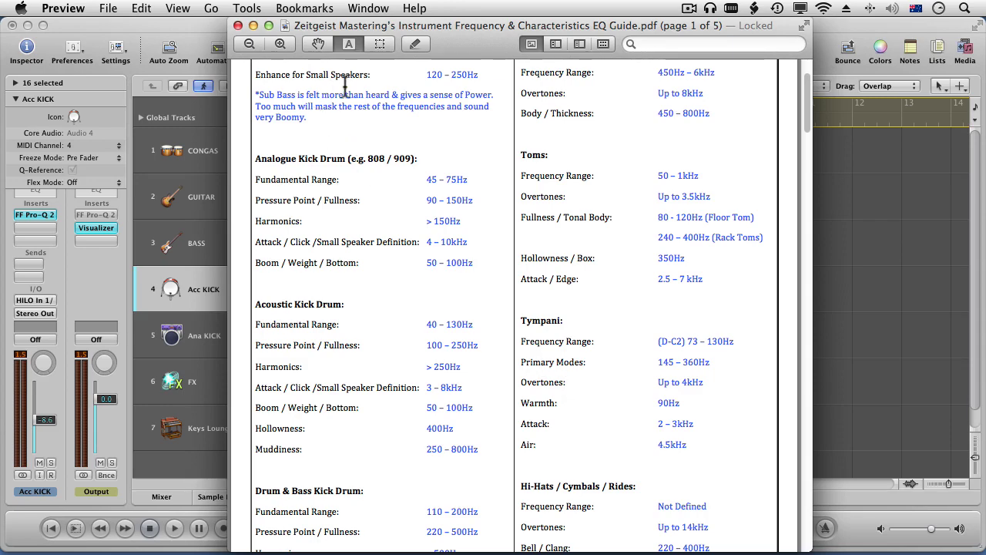
drag(336, 24, 482, 7)
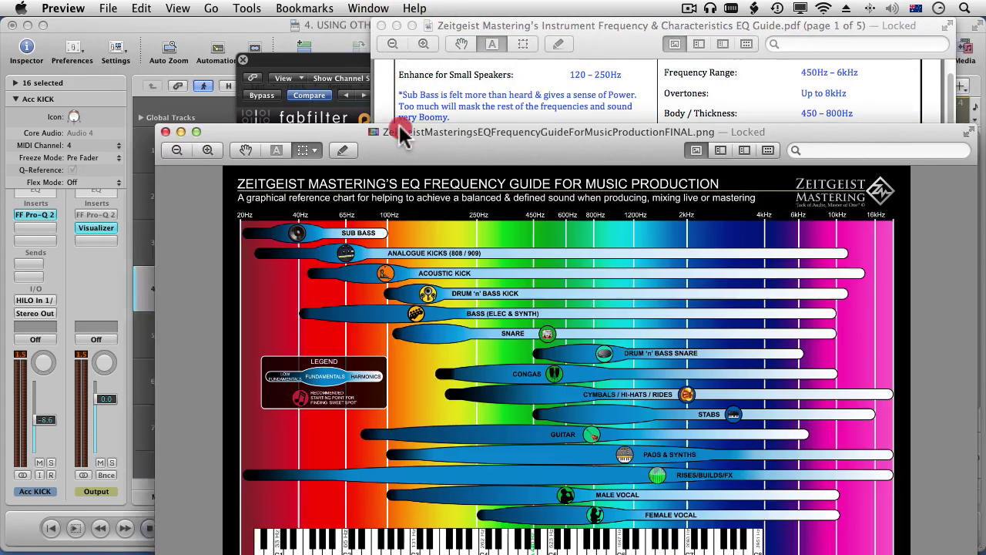
drag(400, 135, 311, 28)
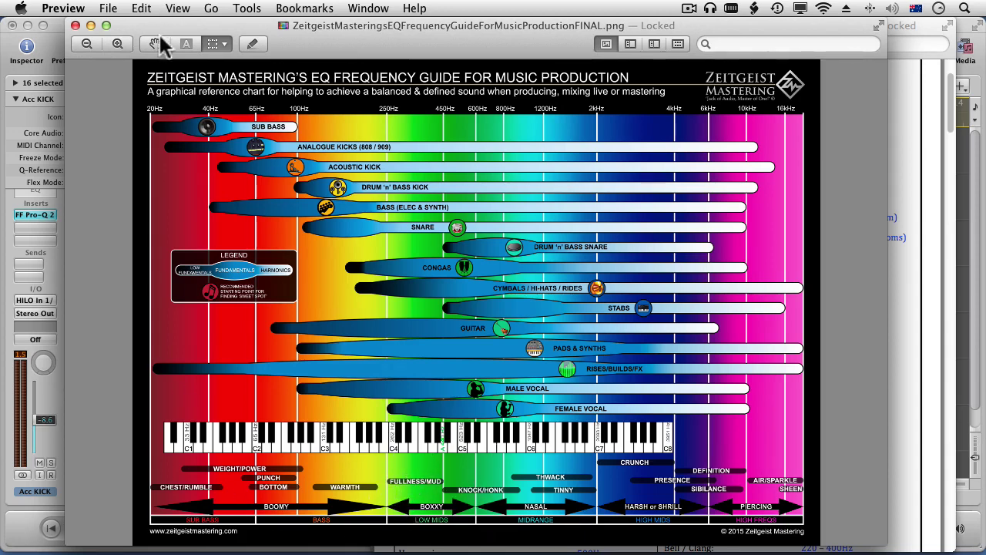
key(super+m)
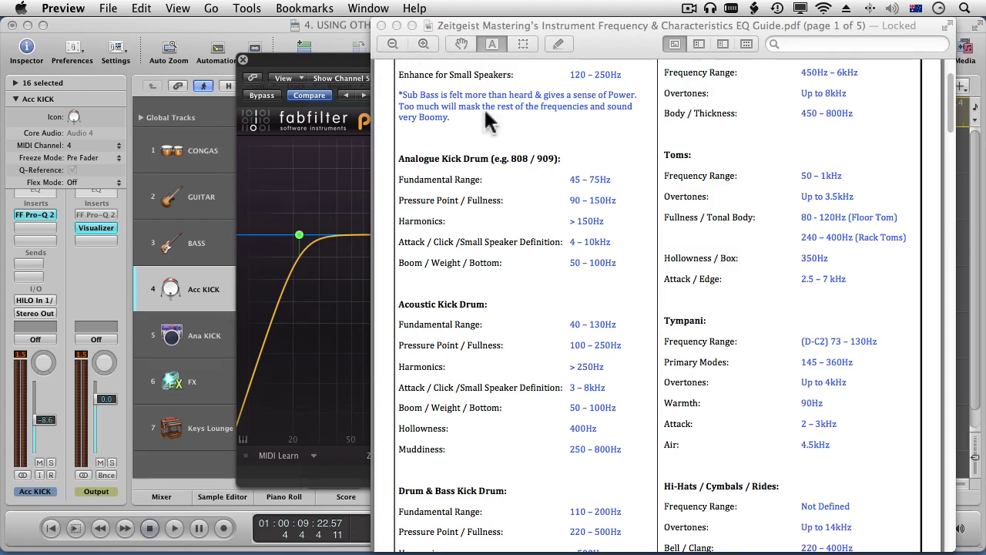
Step: Browse the EQ guide PDF through to the mastering notes on page 5 and check the frequency chart image again
scroll(563, 232, down, 10)
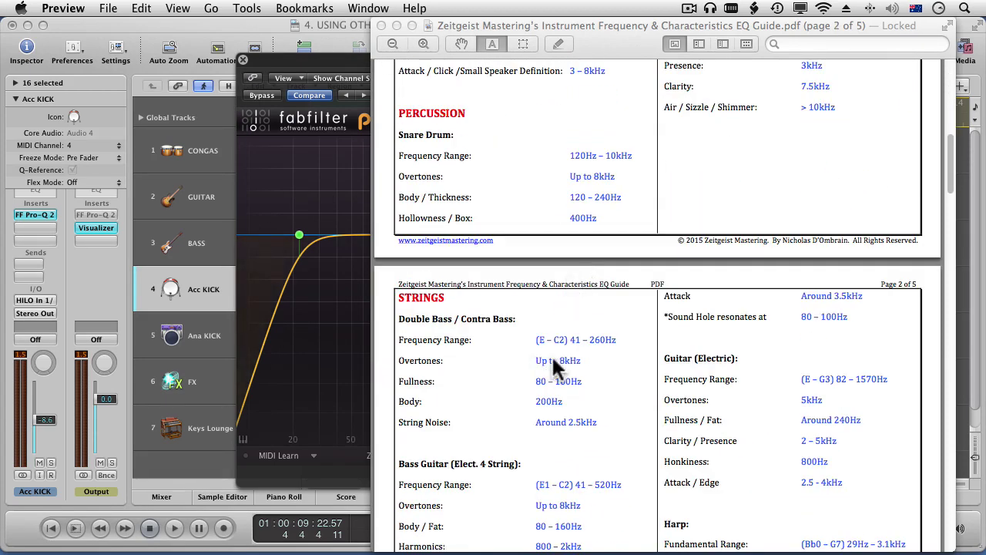
scroll(551, 355, down, 15)
scroll(572, 372, down, 15)
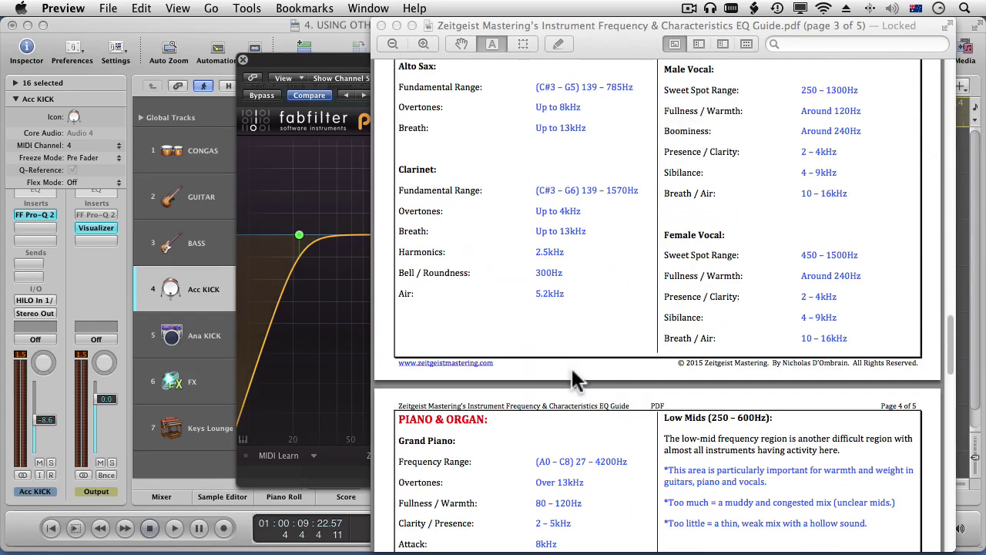
scroll(566, 361, down, 10)
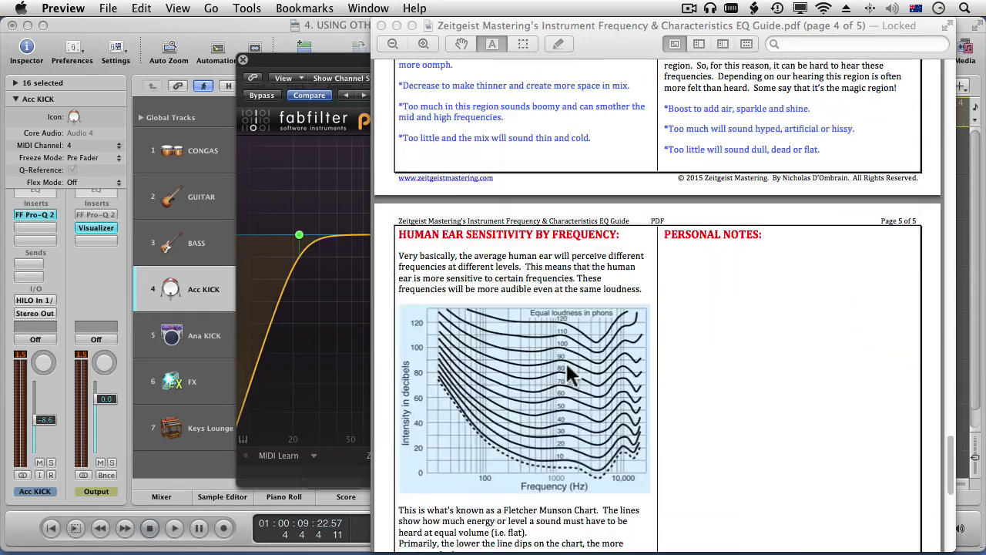
scroll(567, 362, down, 5)
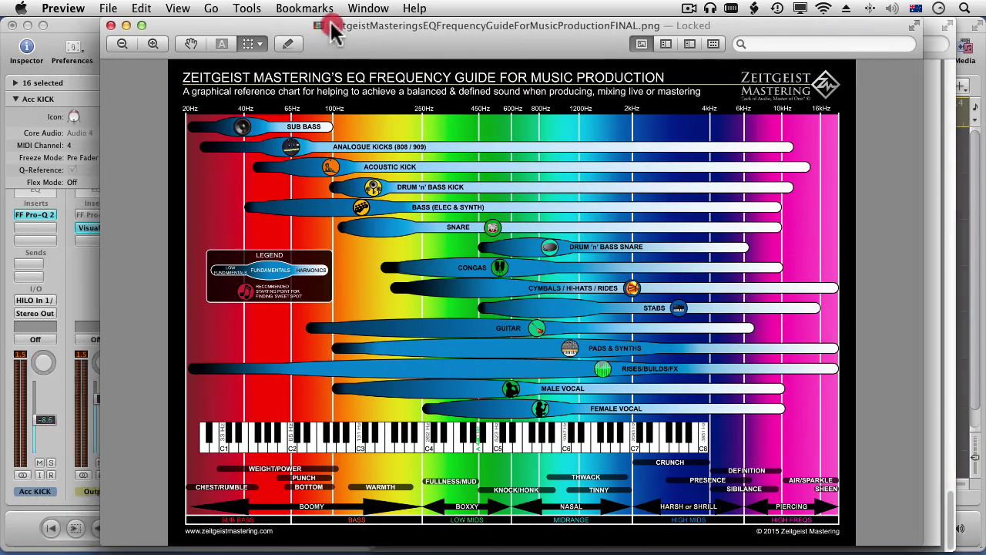
click(259, 25)
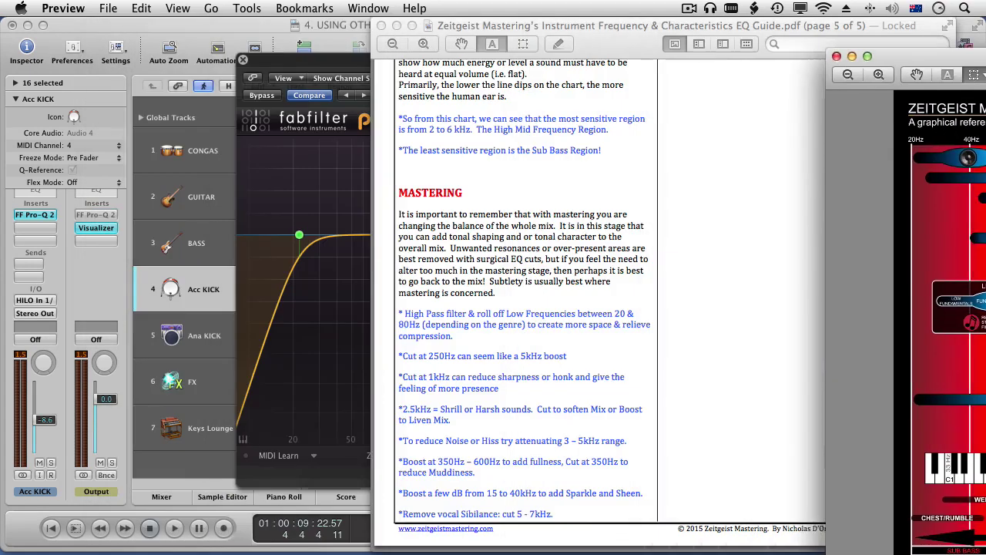
key(super+w)
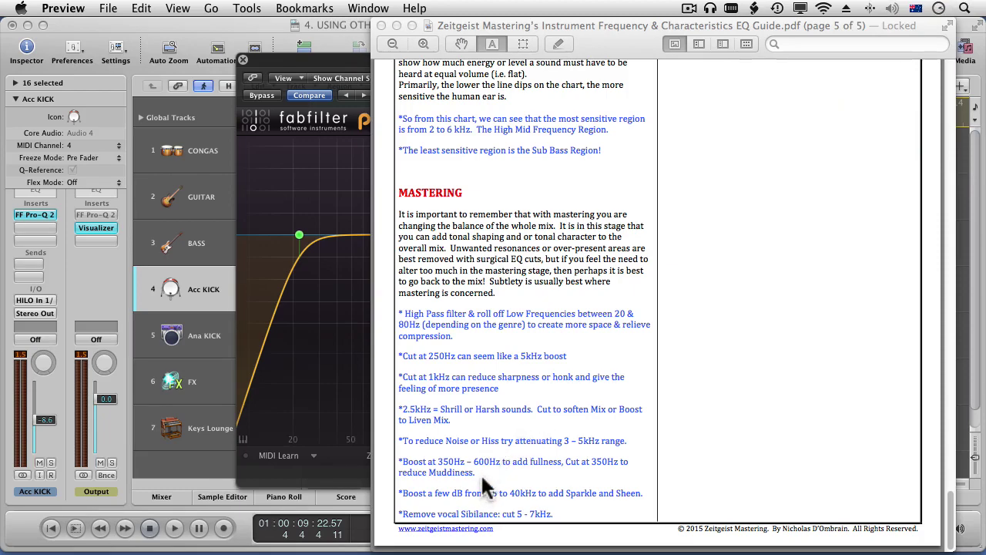
Step: Examine the Fletcher Munson chart and notes in the guide's Human Ear Sensitivity by Frequency section
scroll(481, 477, up, 3)
scroll(481, 478, up, 5)
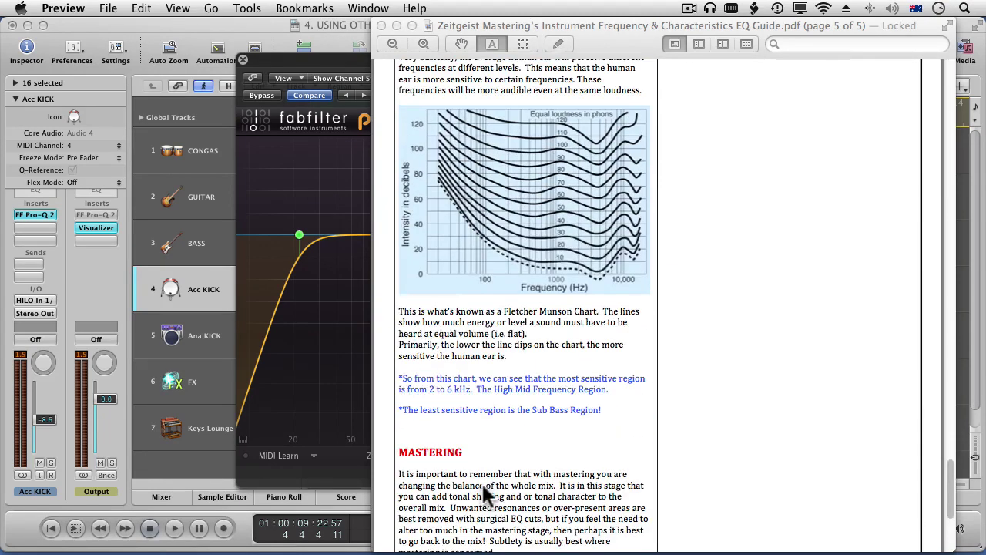
scroll(486, 493, up, 3)
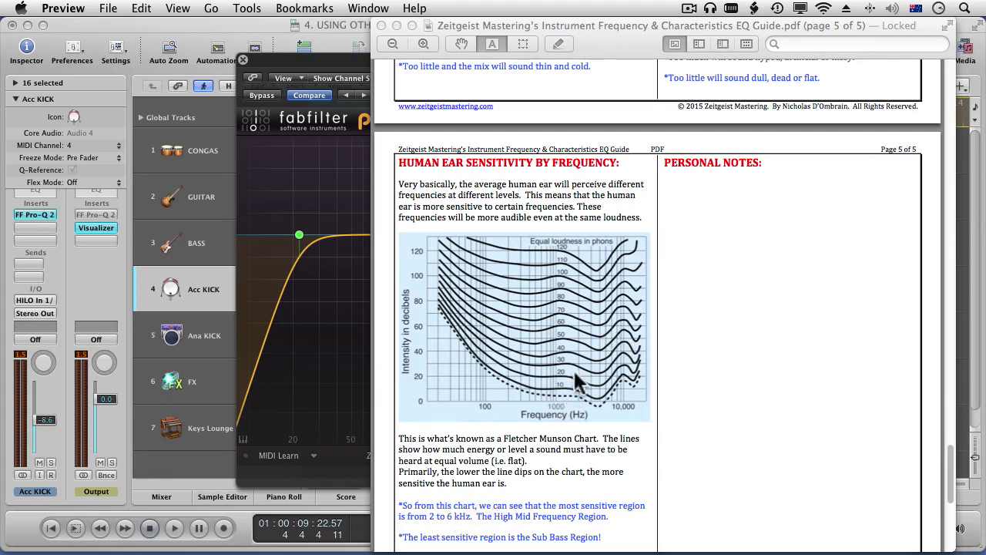
scroll(566, 385, down, 1)
scroll(566, 382, down, 3)
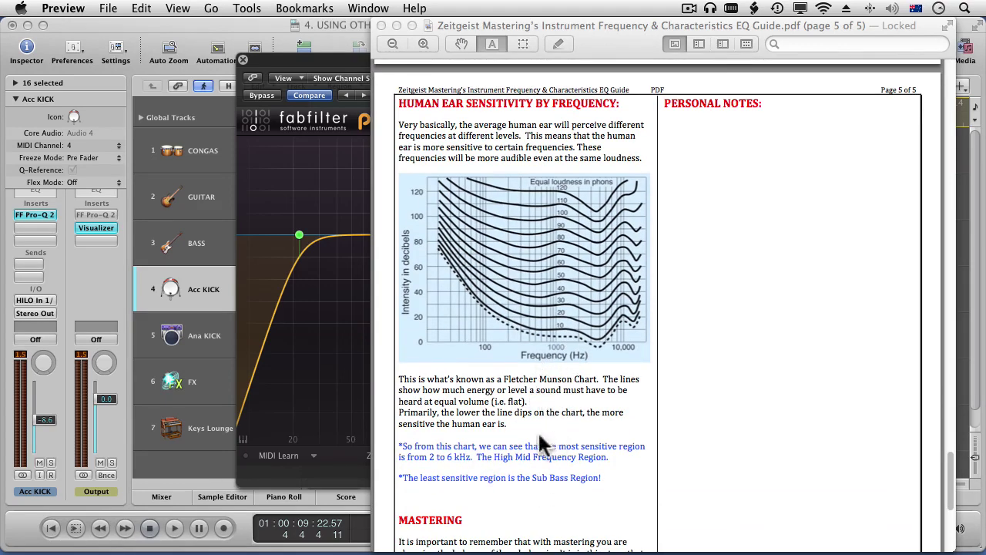
Step: Review the guide's General / Whole Track notes, then the vocals, woodwinds and trumpet entries on page 3
scroll(624, 370, up, 15)
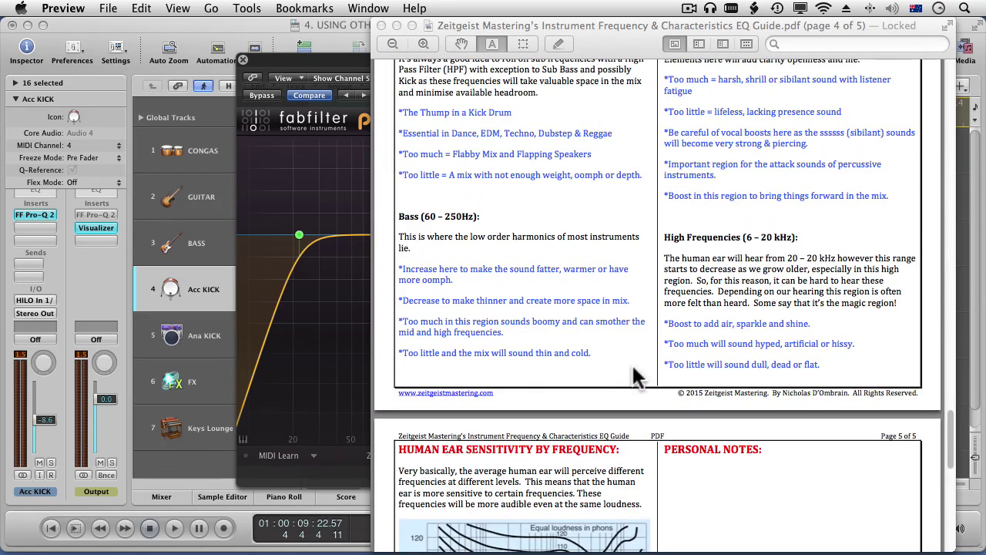
scroll(632, 370, up, 1)
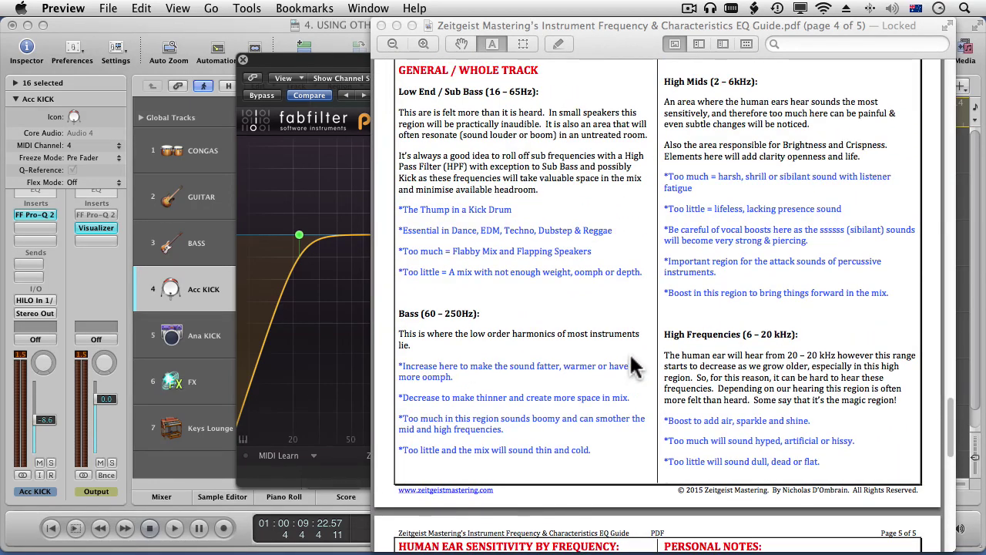
scroll(632, 368, up, 5)
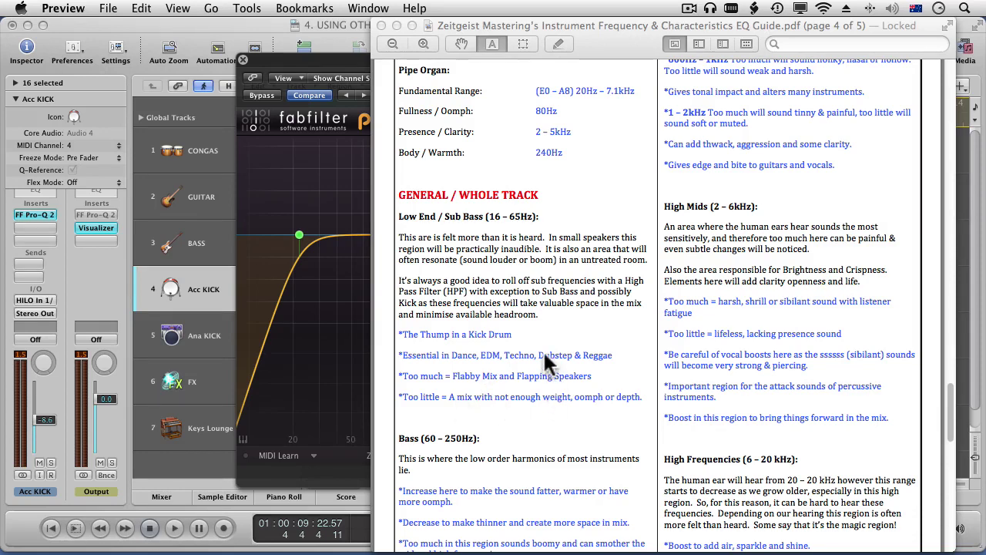
scroll(543, 355, up, 10)
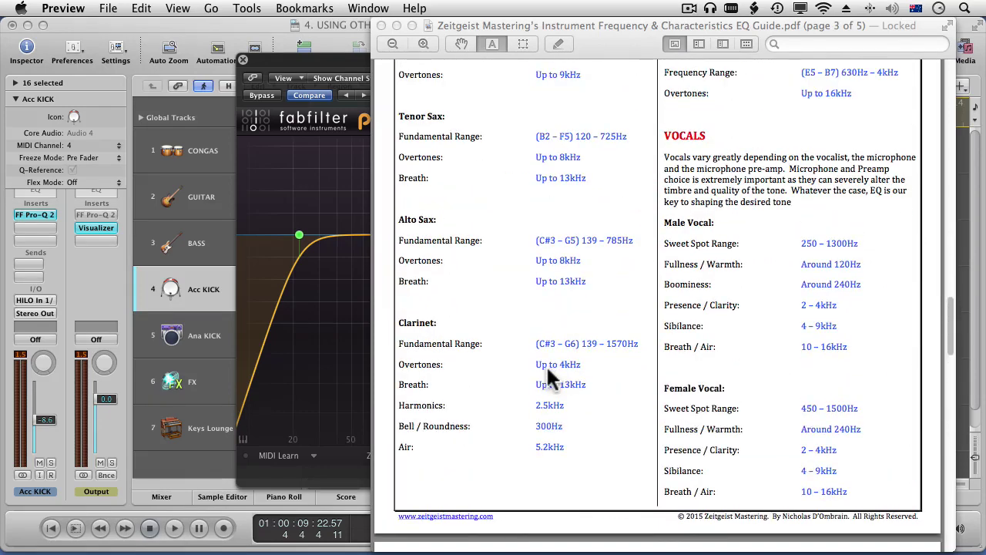
scroll(548, 371, up, 8)
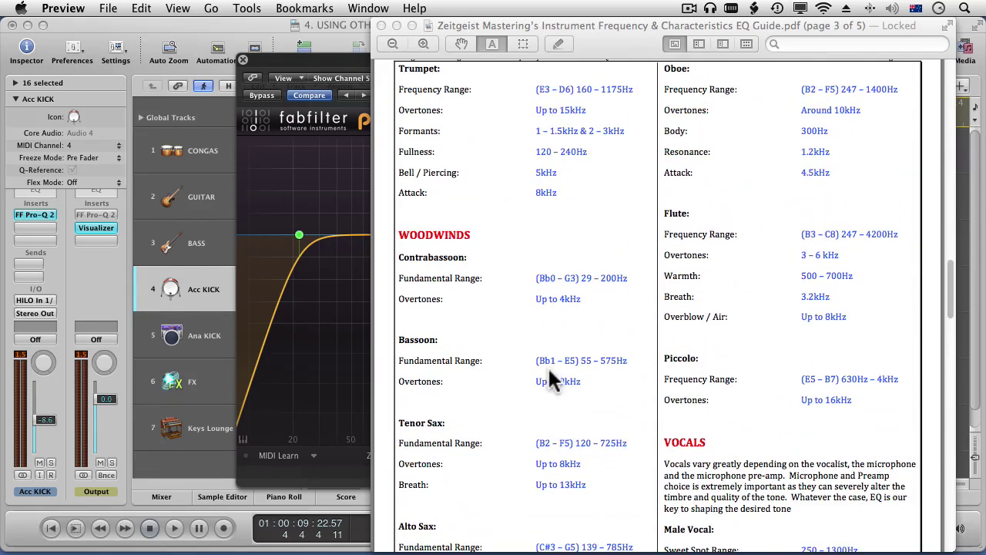
scroll(553, 366, up, 2)
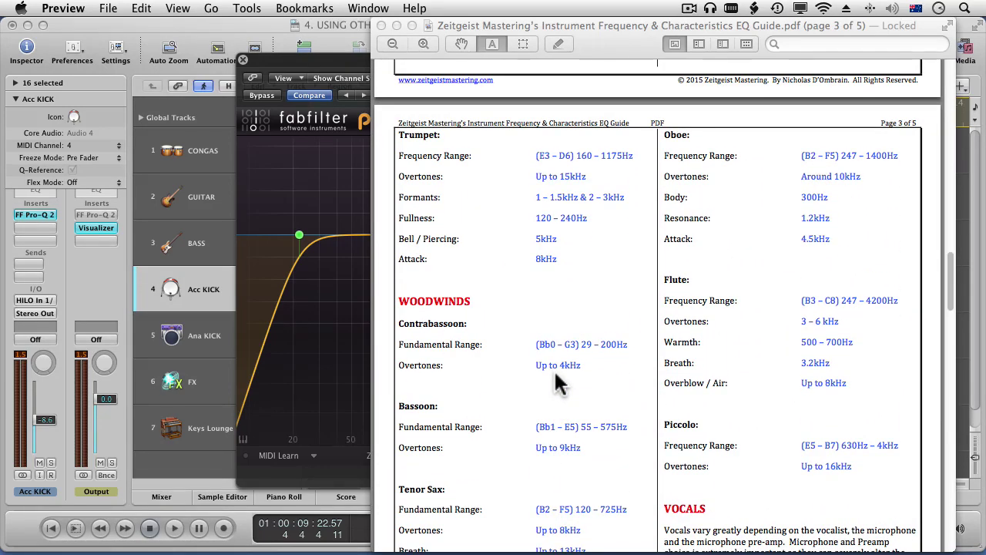
scroll(554, 372, up, 2)
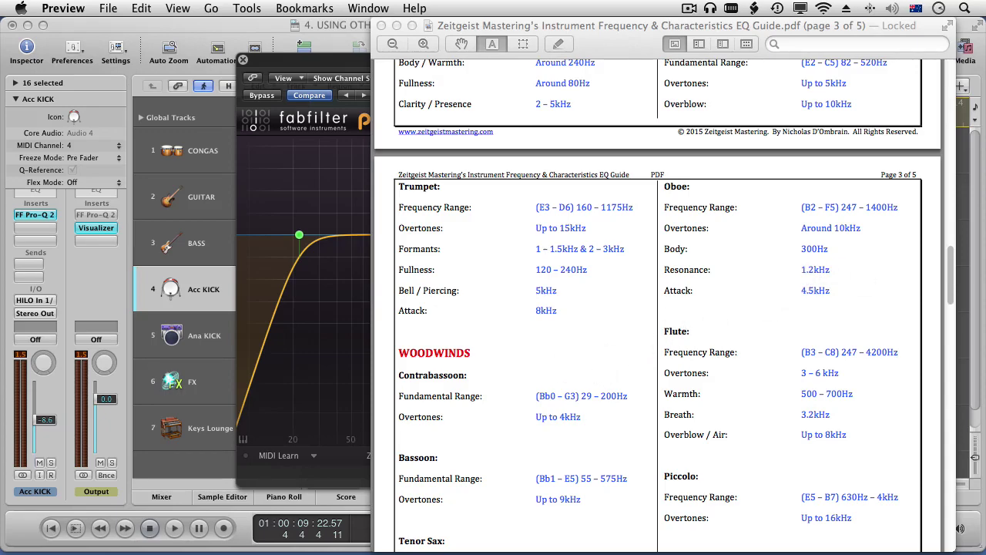
Step: Bring the EQ frequency chart image up for another look and put it away again
key(super+w)
drag(440, 21, 423, 21)
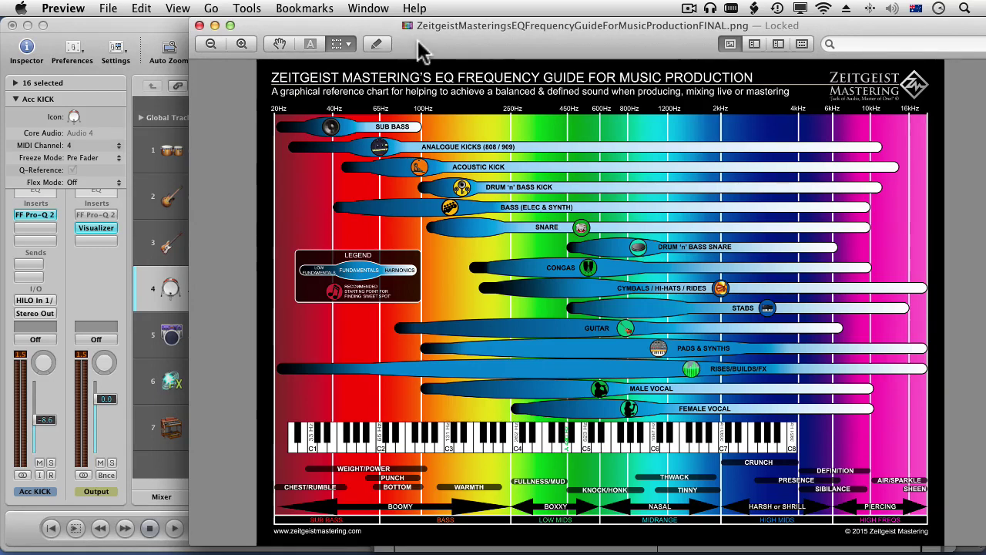
drag(416, 33, 359, 35)
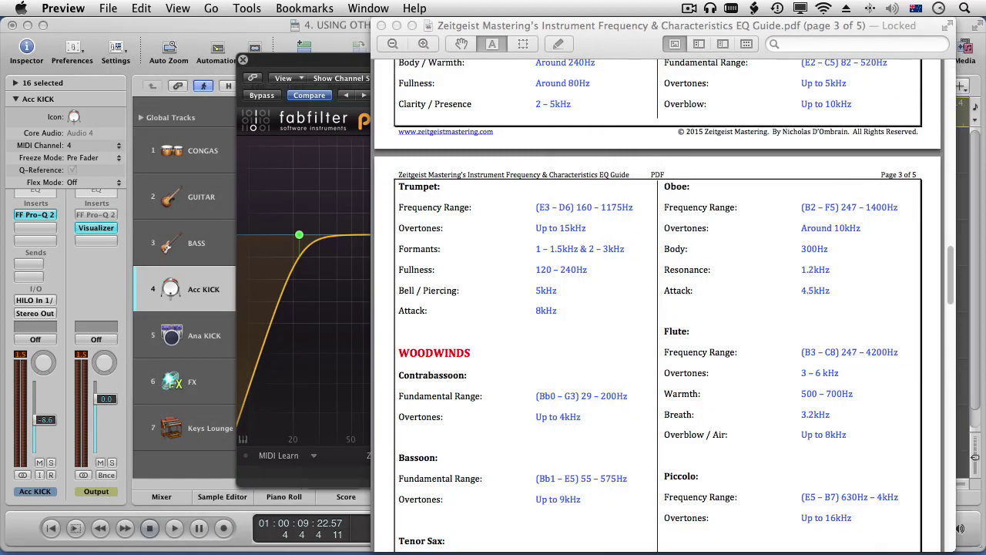
click(890, 116)
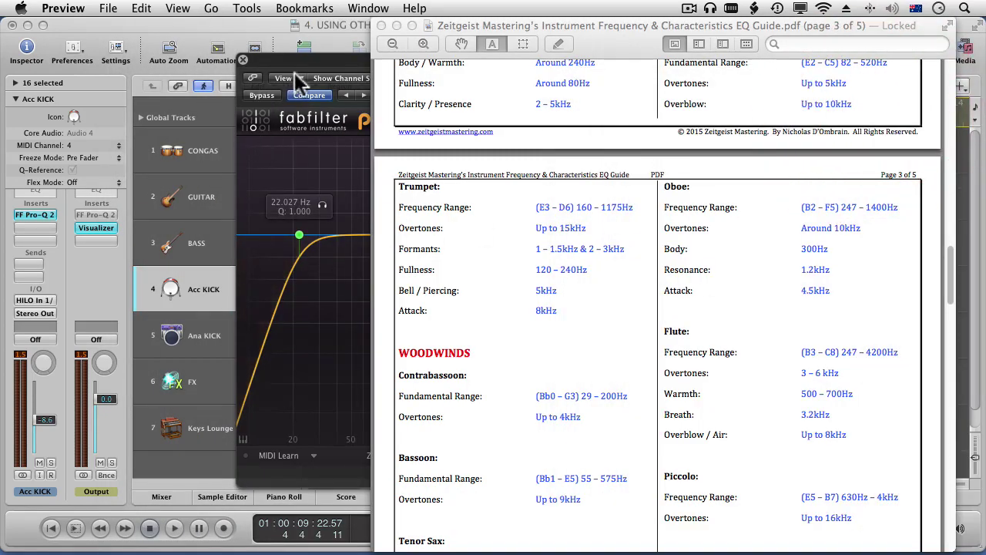
Step: Switch back to the Acc KICK equalizer in Logic Pro and lower its bell band's gain to about 0 dB
drag(295, 59, 230, 75)
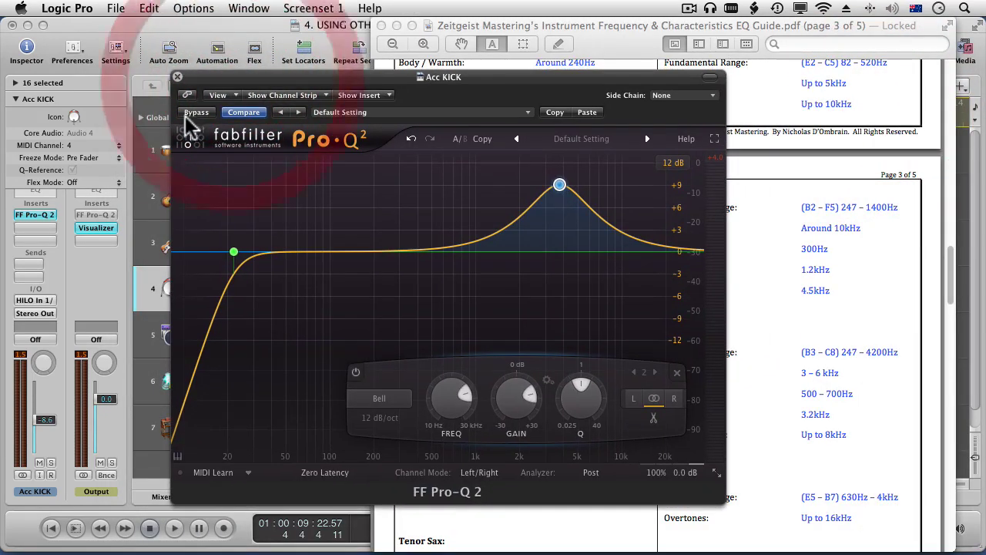
drag(560, 185, 558, 253)
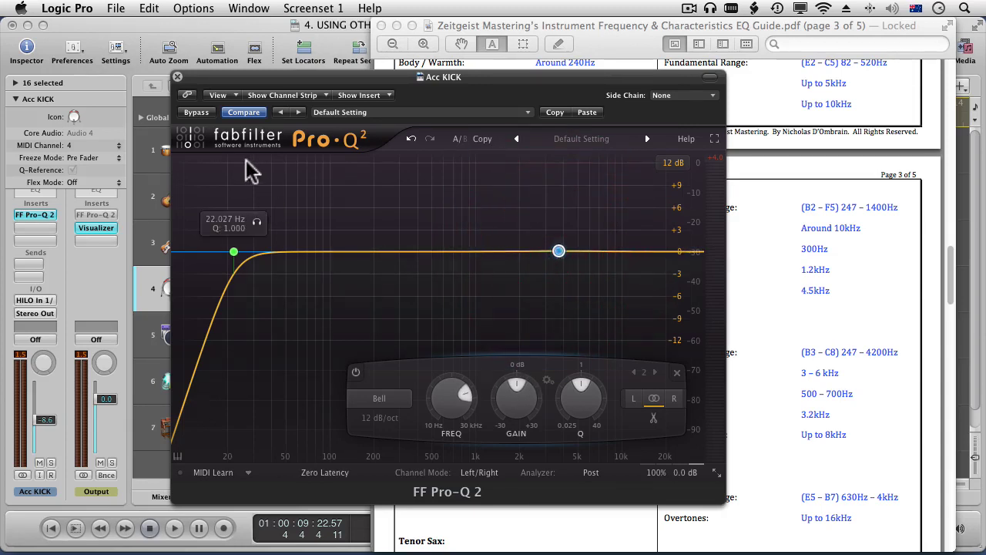
Step: Open the Pro-Q 2 equalizer on the Output channel and take it out of bypass
click(88, 219)
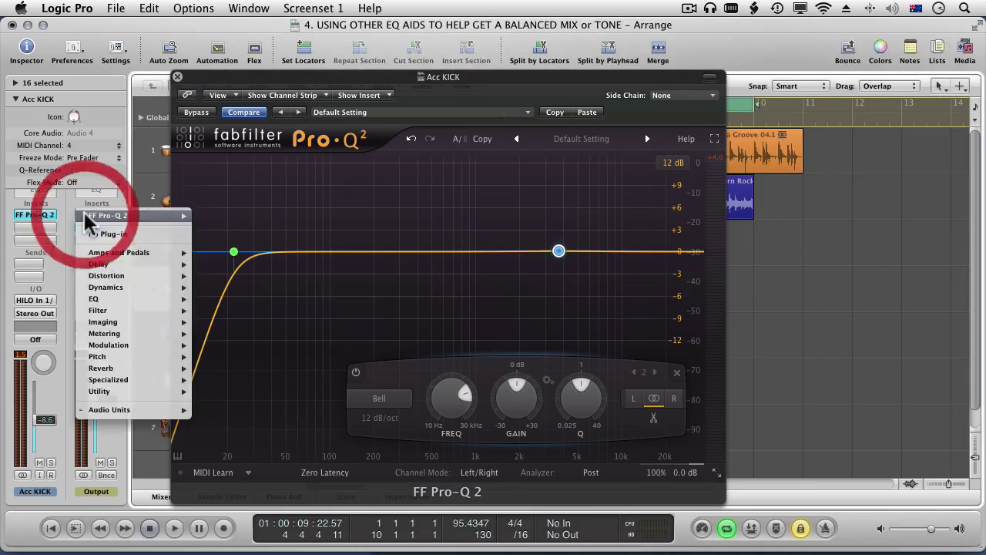
click(216, 215)
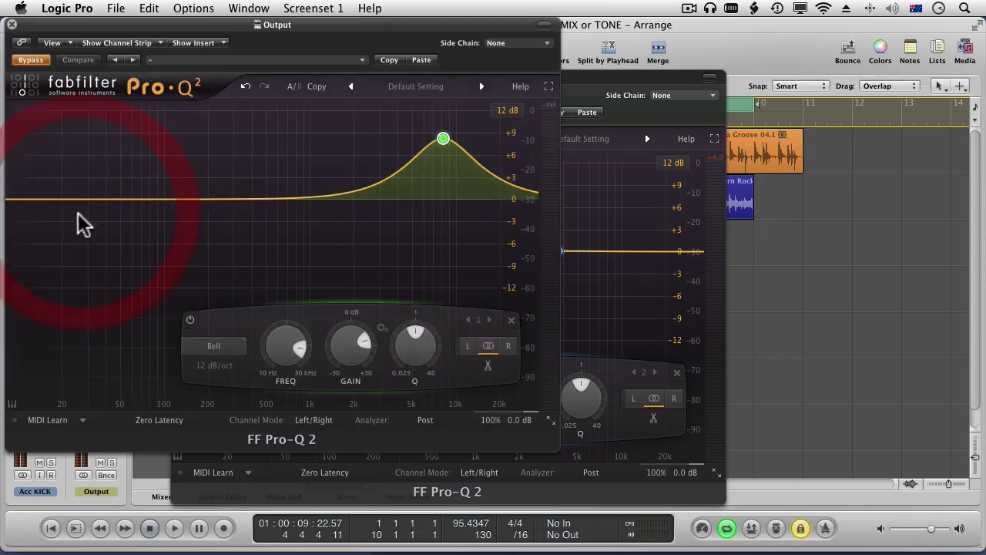
click(30, 60)
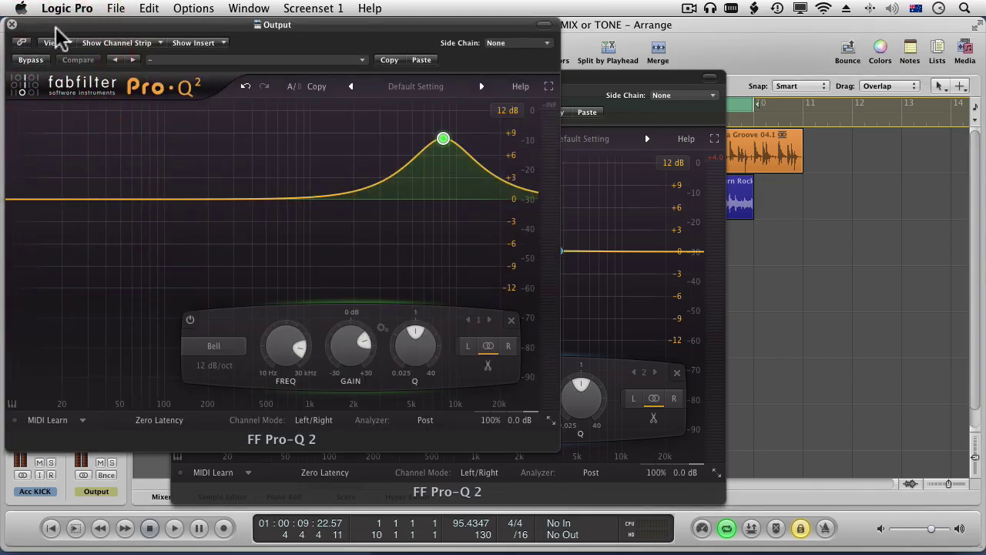
Step: Move the Output equalizer clear of the track list, close the Acc KICK equalizer, start playback and unsolo the Acc KICK track
drag(57, 28, 370, 83)
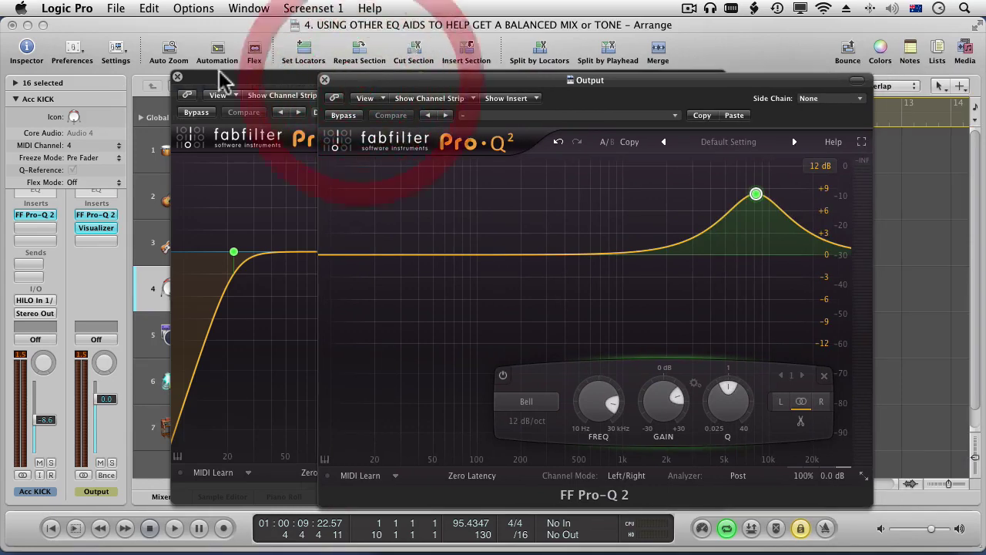
click(178, 77)
key(space)
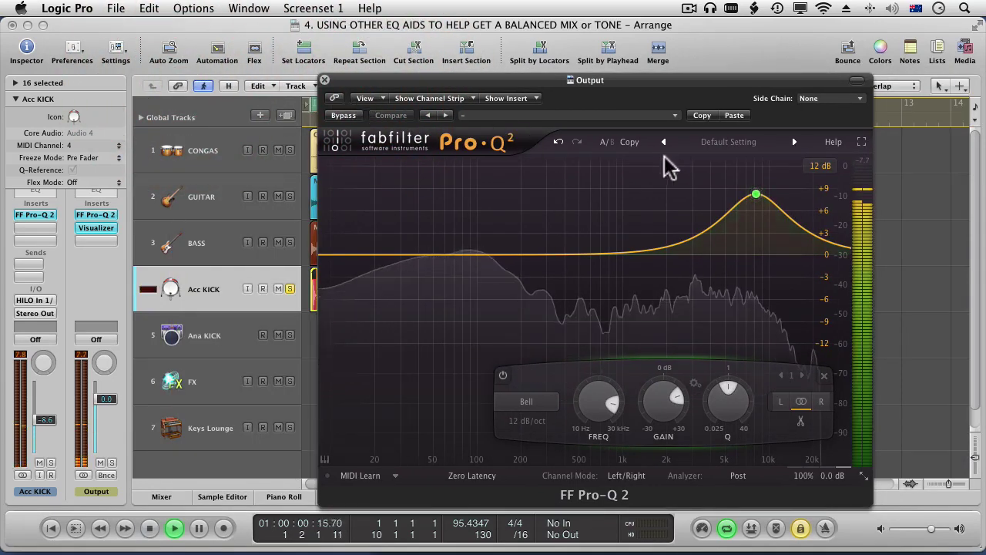
click(289, 289)
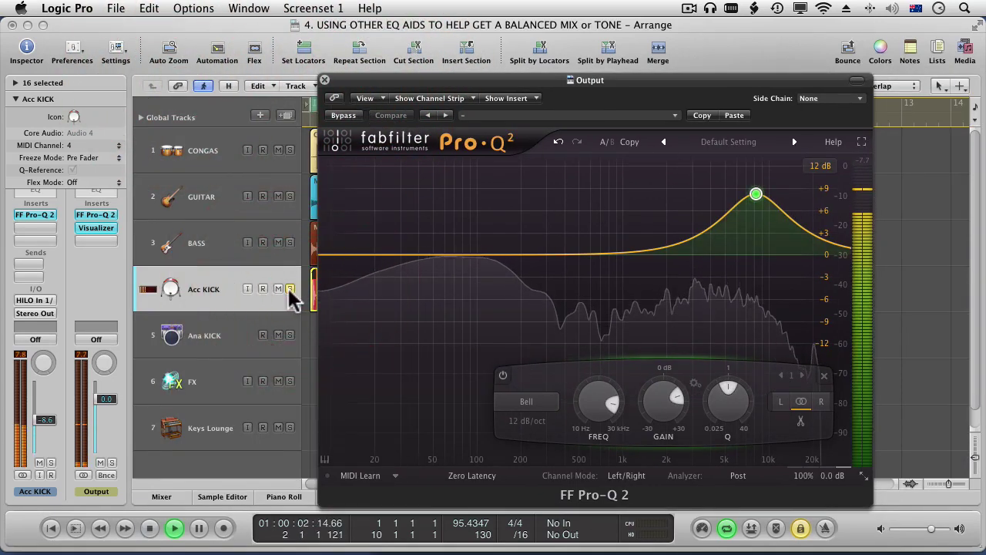
click(289, 289)
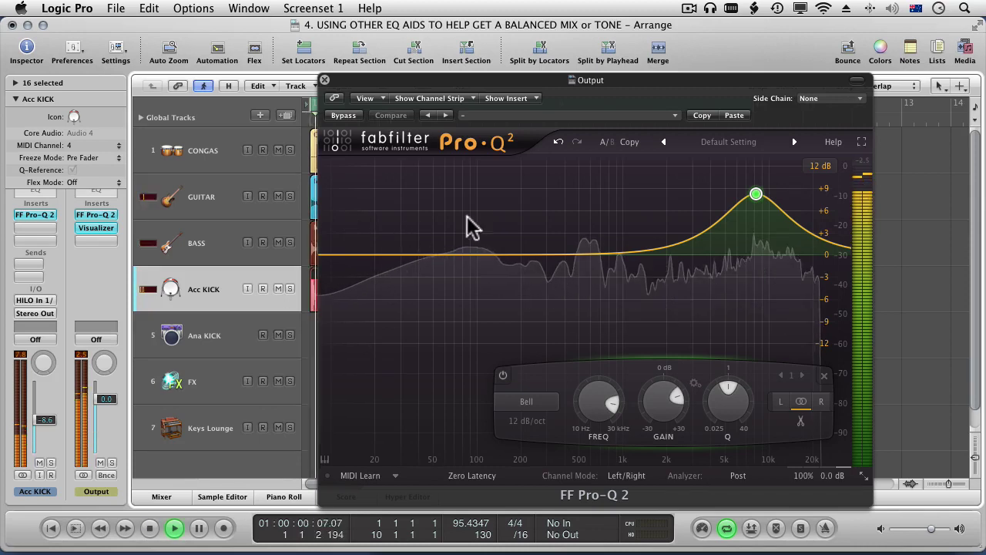
Step: Sweep the Output equalizer's bell down to about 132 Hz at +3.4 dB, and add a second bell at about 1850 Hz, +1.5 dB
mouse_move(757, 202)
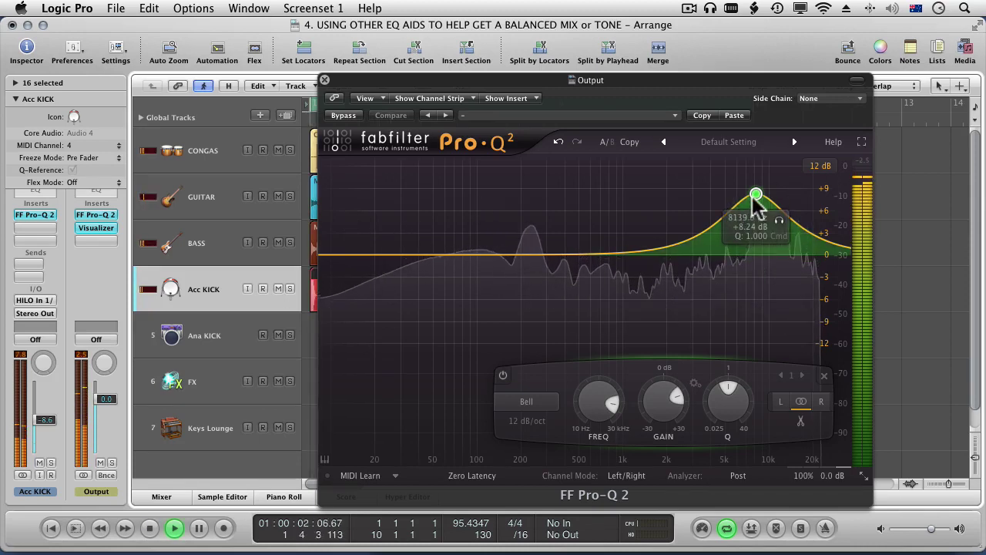
drag(755, 196, 628, 179)
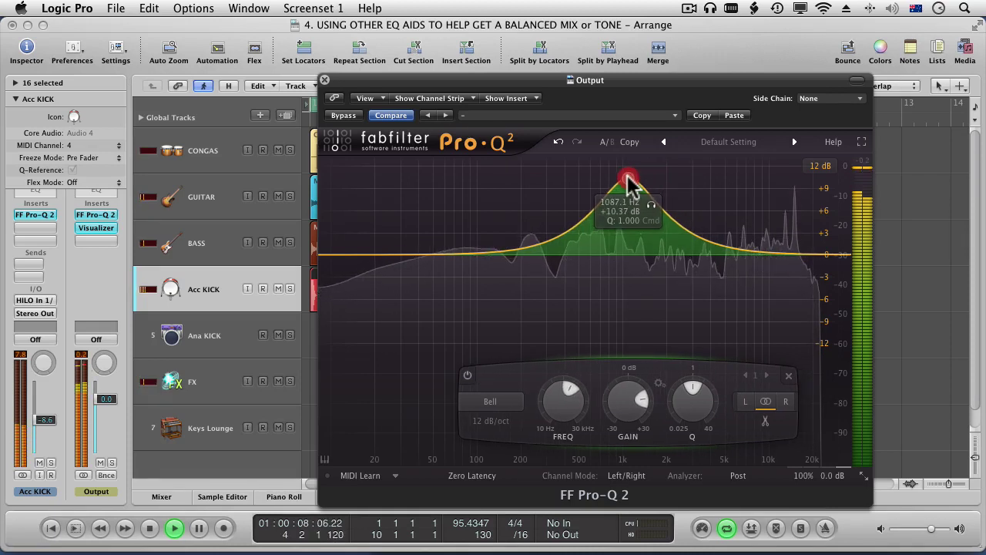
drag(628, 183, 497, 237)
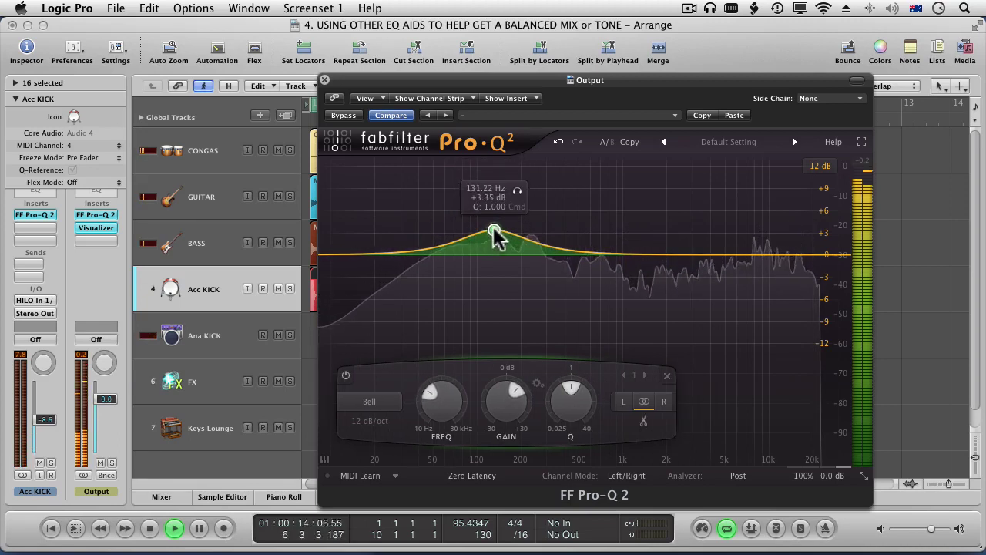
drag(696, 256, 661, 247)
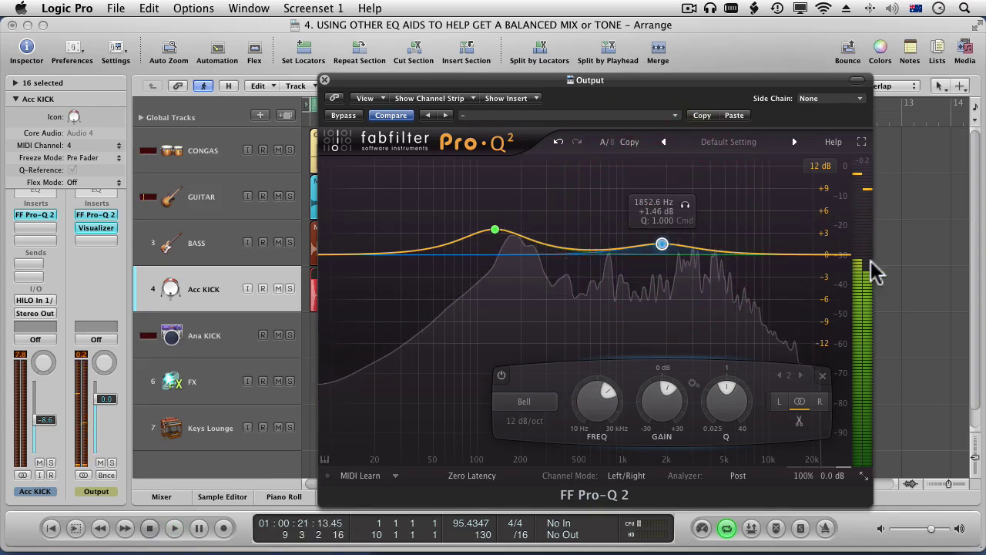
Step: Bring up the EQ frequency chart in Preview, view its full frequency range and descriptor bars, and minimize it
key(super+Tab)
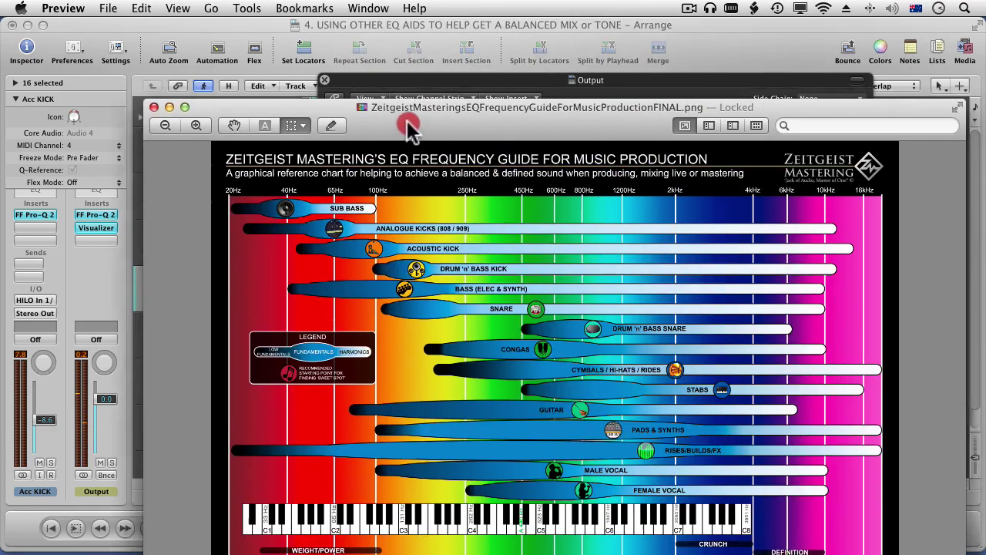
drag(408, 127, 393, 97)
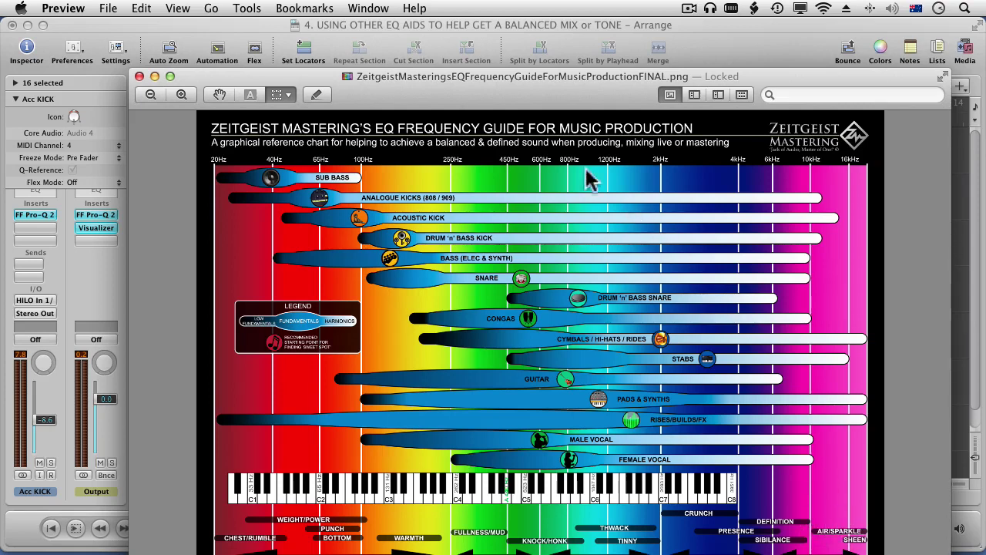
drag(527, 100, 497, 49)
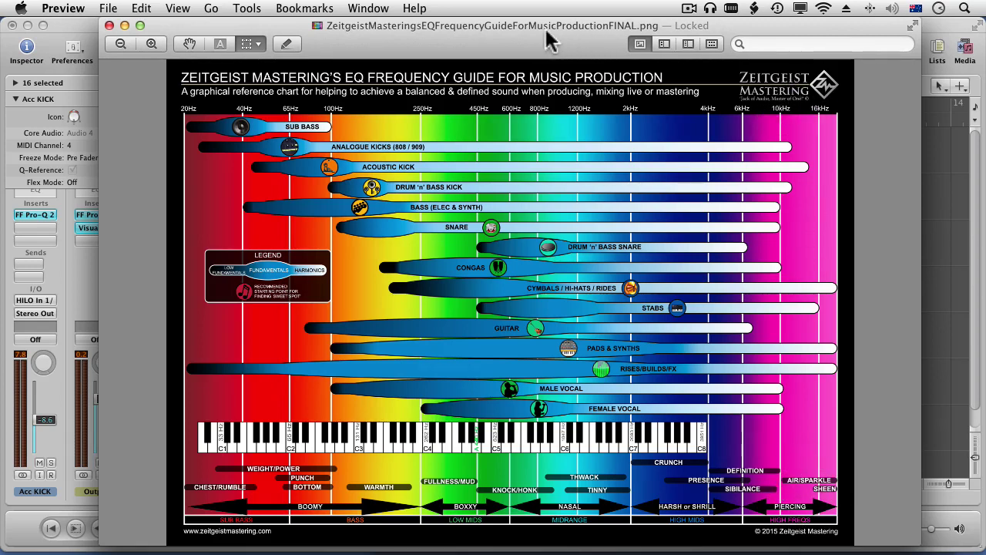
double_click(510, 25)
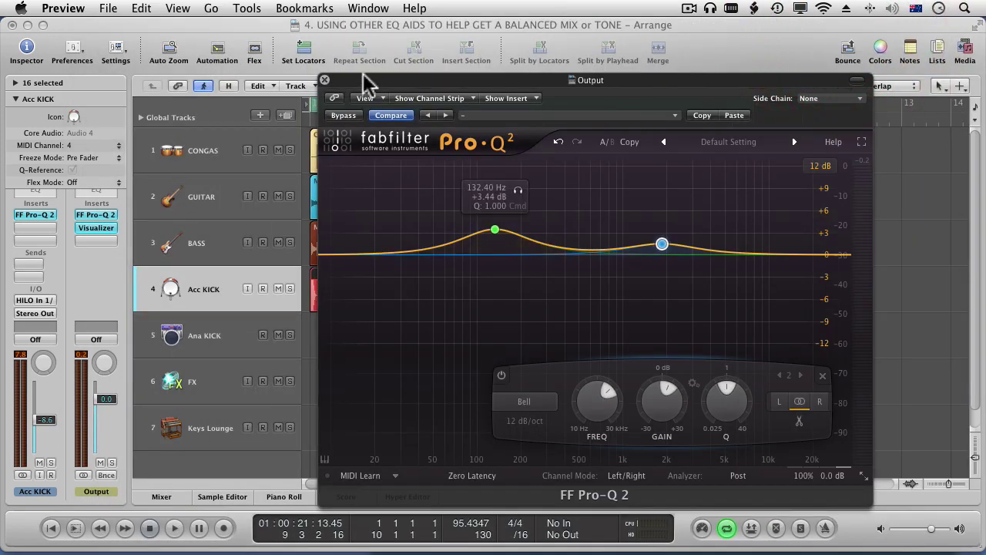
Step: Move the Output equalizer out of the way and open the GUITAR track's Pro-Q 2, placing it clear of the channel strips
drag(364, 80, 371, 426)
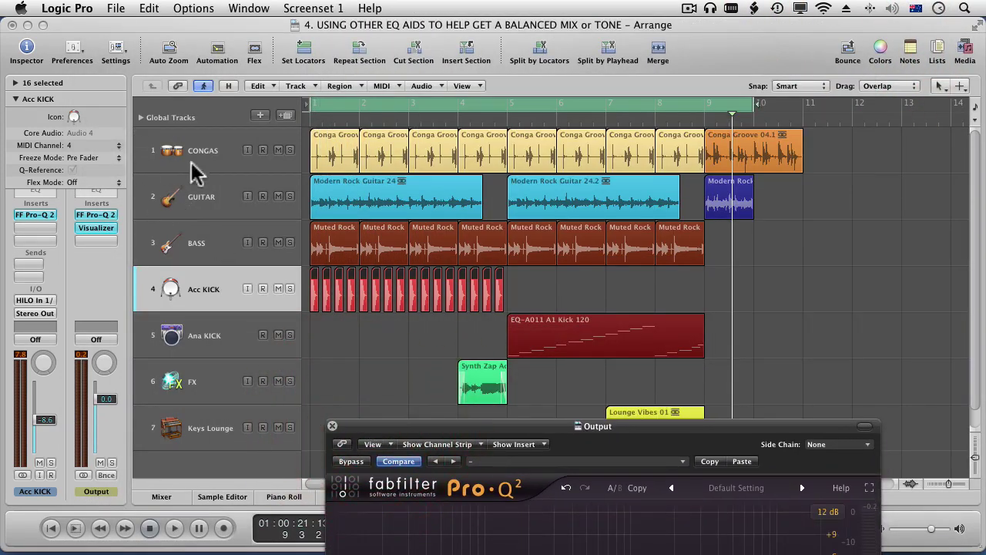
click(199, 151)
click(164, 197)
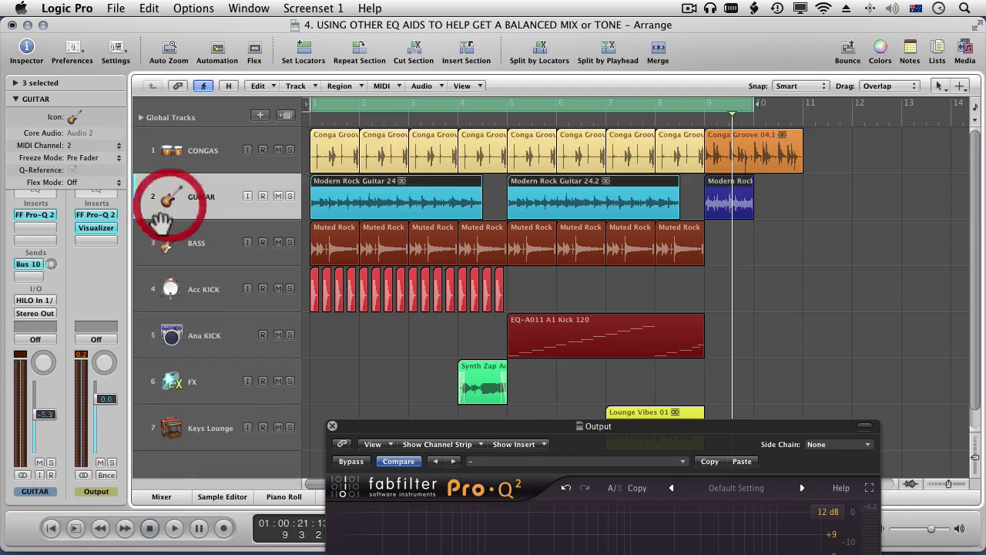
click(38, 216)
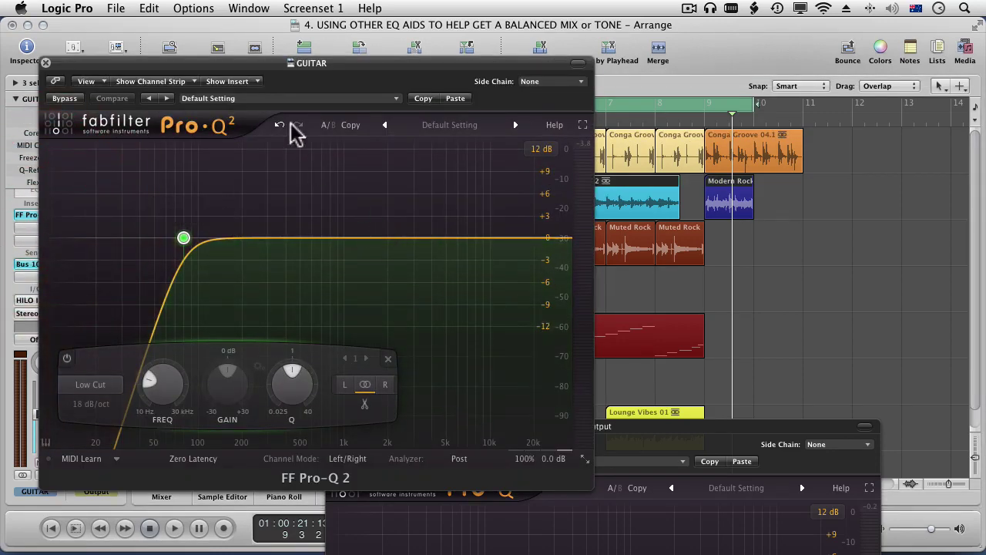
drag(249, 63, 422, 124)
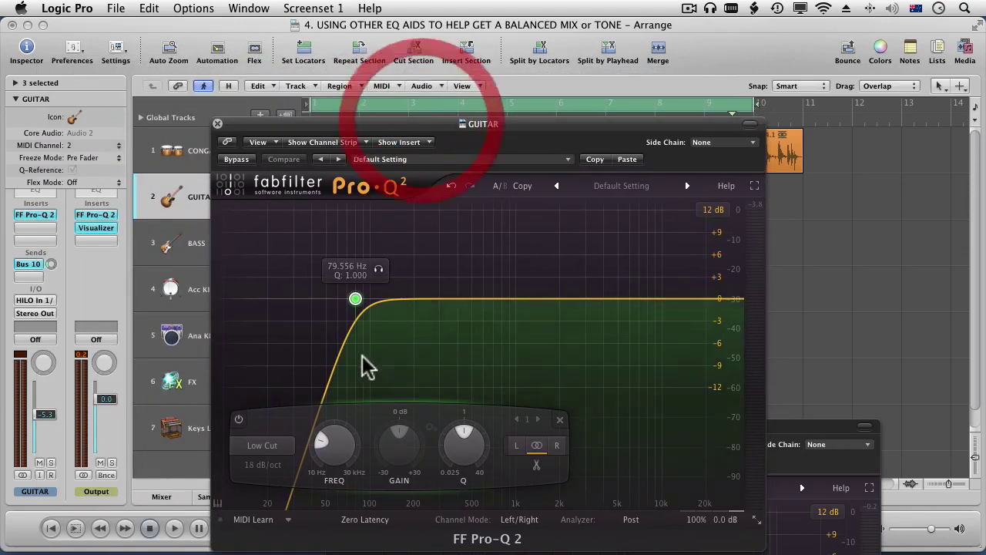
Step: Look up the acoustic guitar entry on page 2 of the instrument EQ guide PDF in Preview, and hide the guide
click(800, 483)
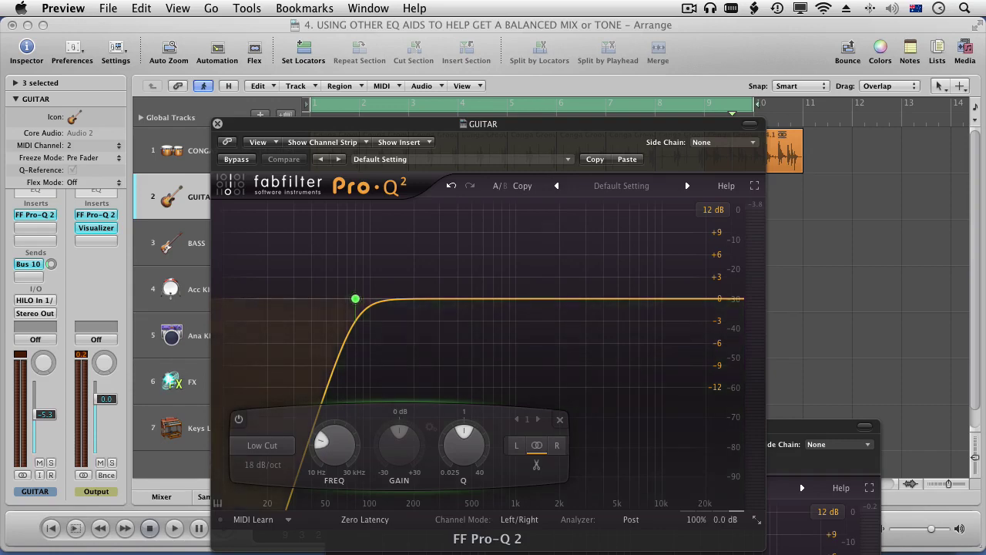
click(368, 8)
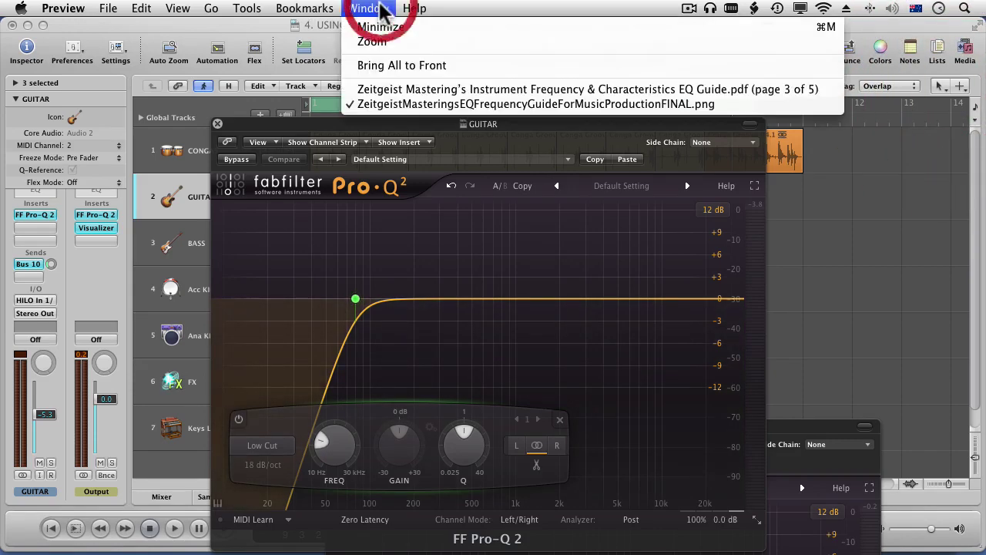
click(395, 90)
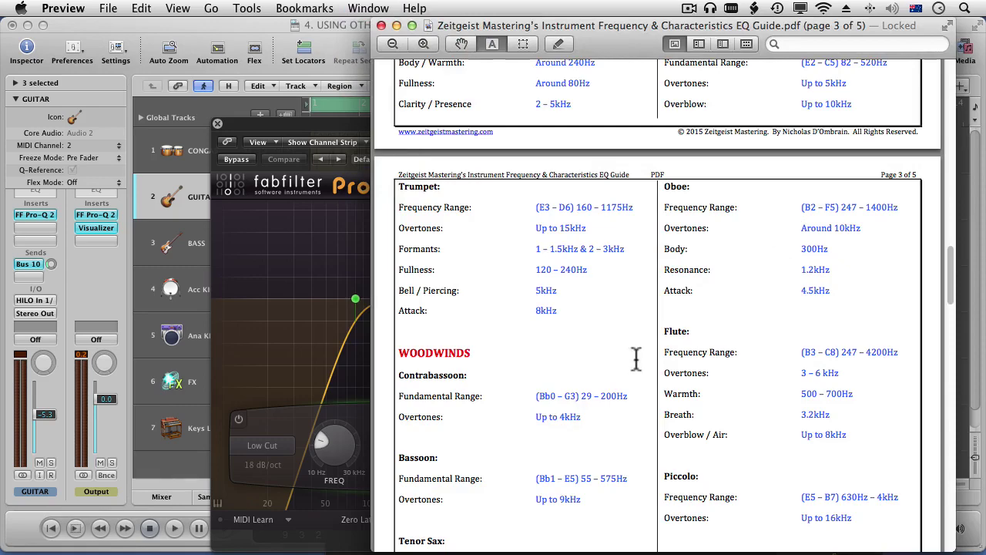
scroll(635, 358, up, 10)
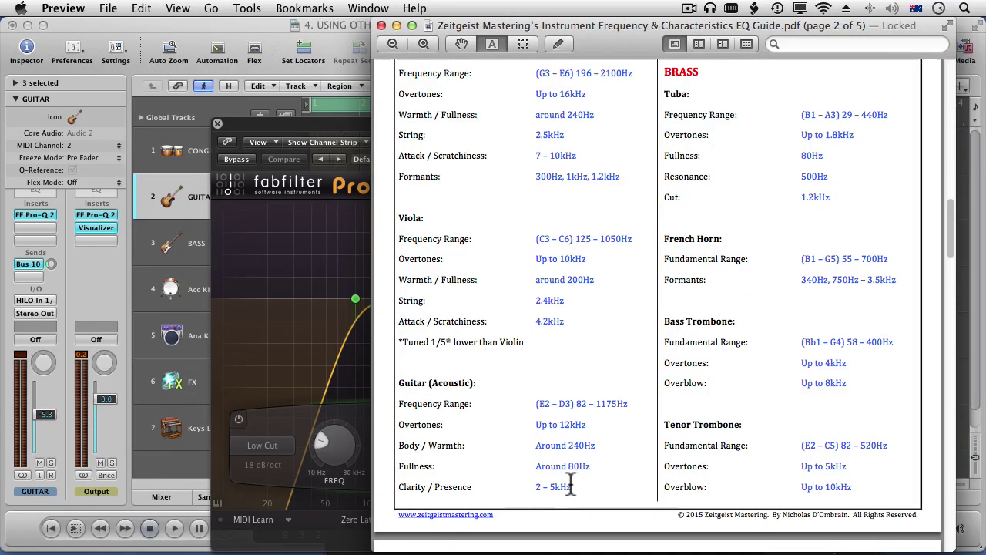
key(super+h)
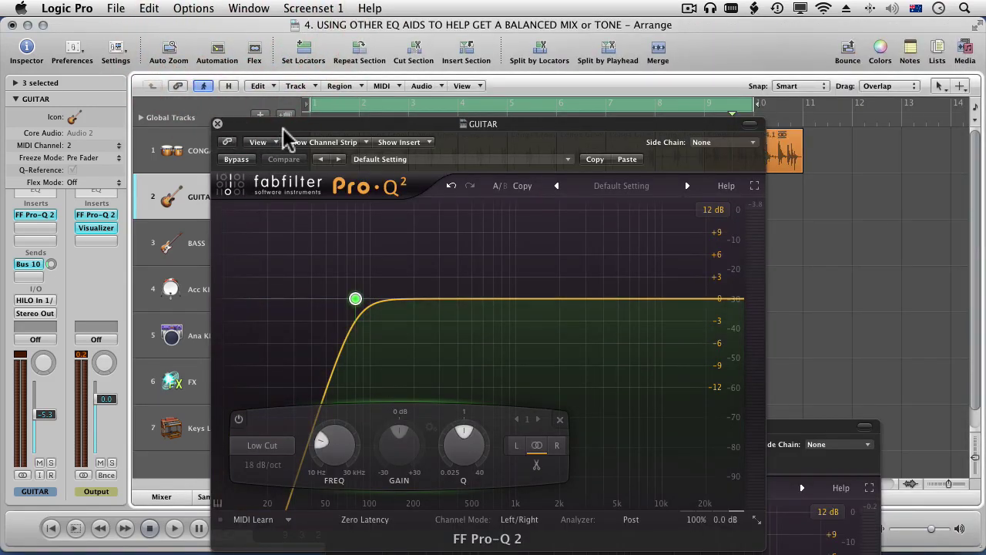
Step: Play the mix briefly with the GUITAR equalizer open and recheck the guide's acoustic guitar clarity / presence range
key(space)
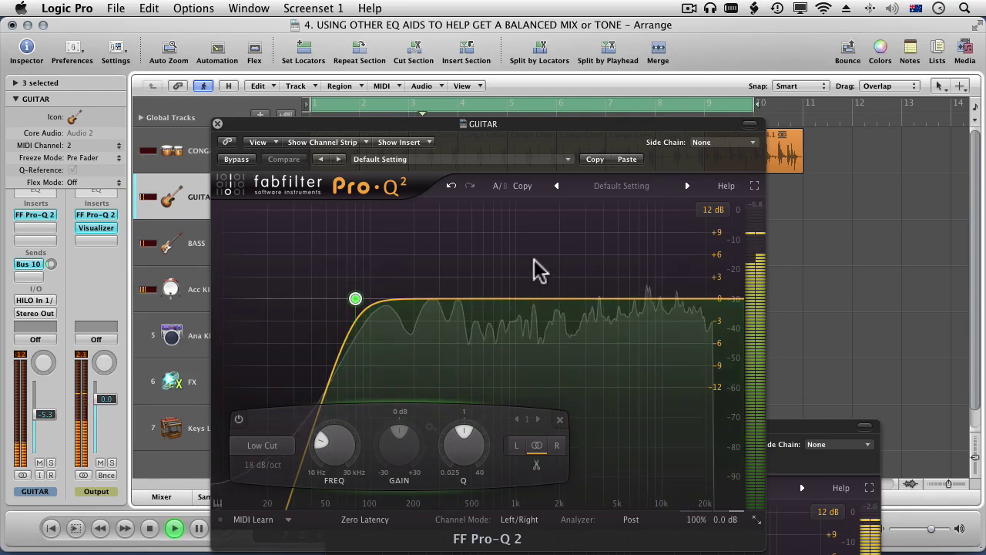
key(space)
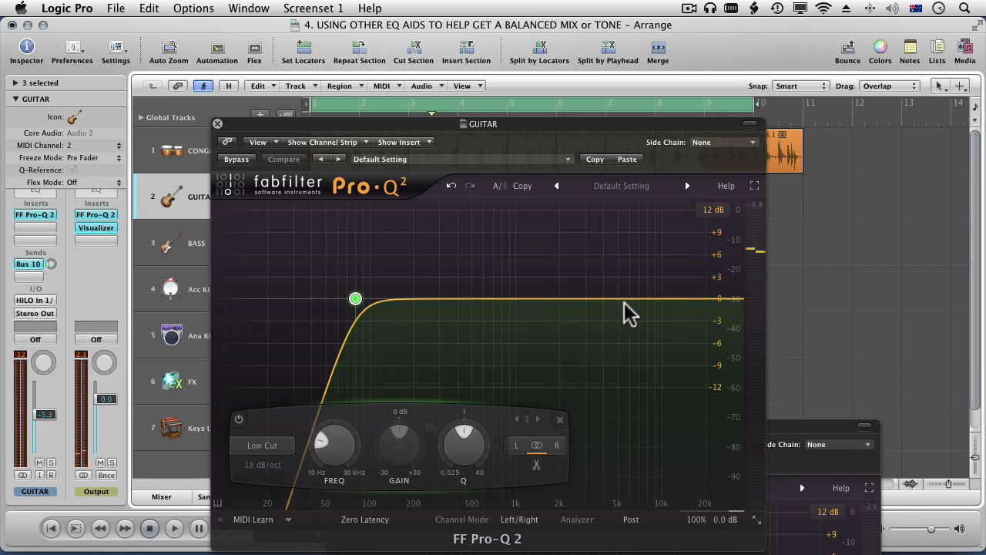
key(super+Tab)
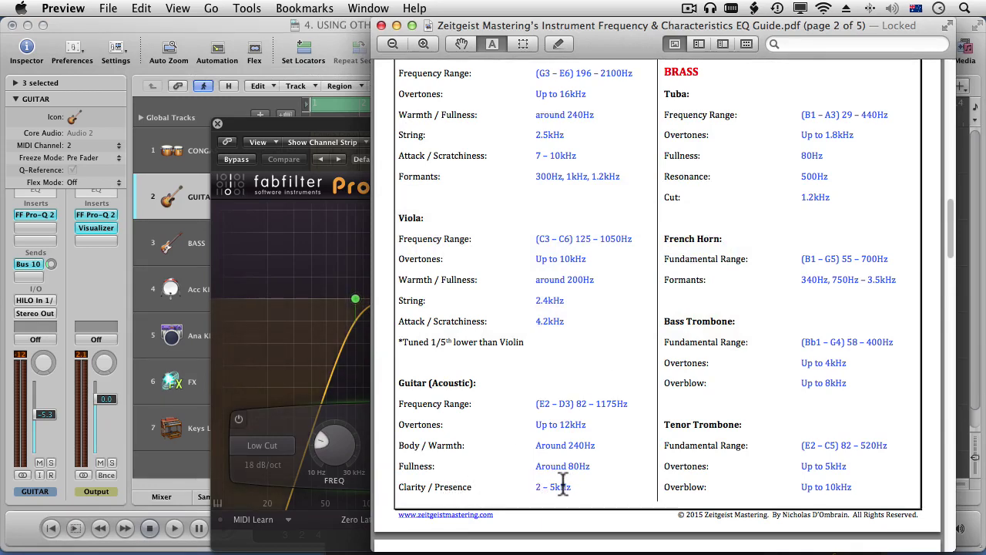
scroll(560, 480, down, 10)
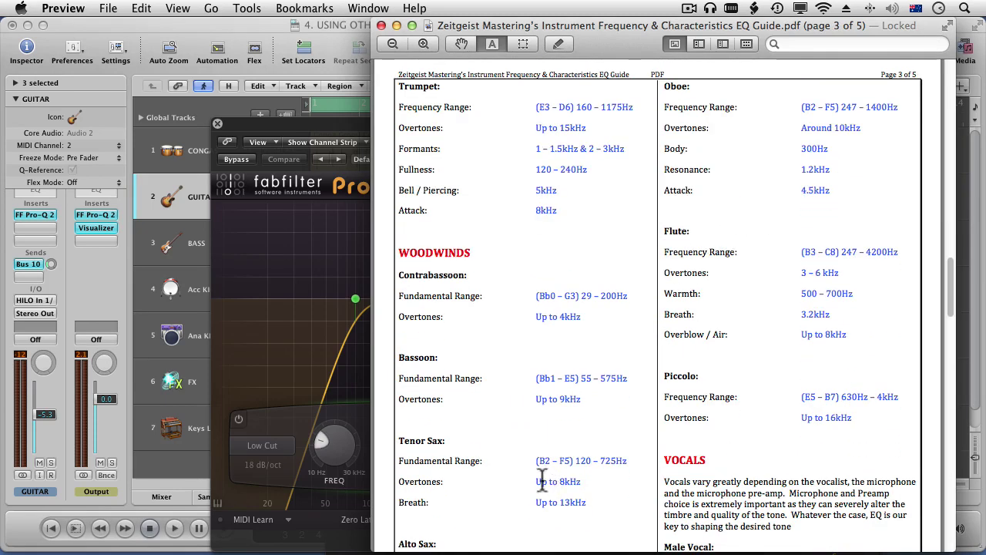
click(282, 126)
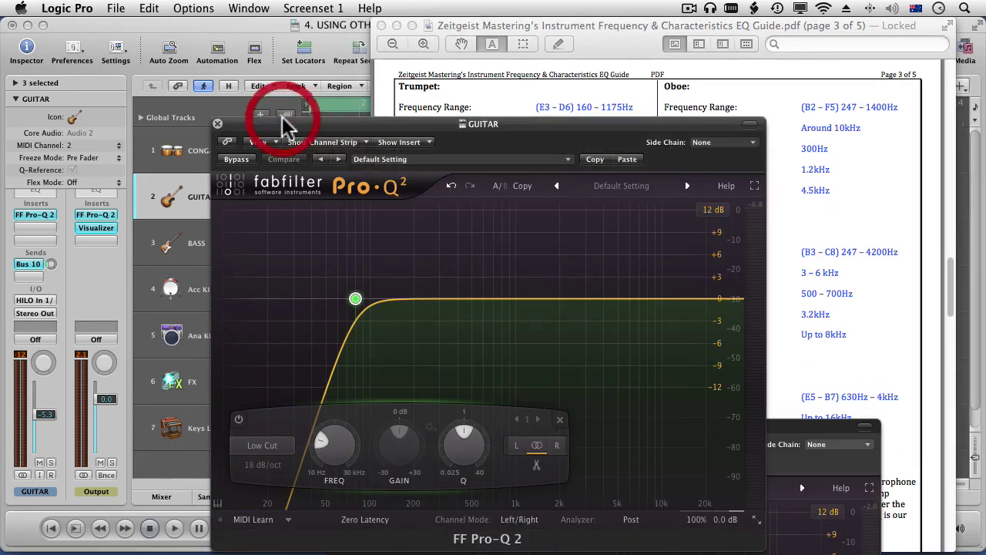
Step: Add a bell boost to the GUITAR equalizer and tune it during playback to about 2690 Hz, +3.3 dB
drag(598, 296, 589, 279)
key(space)
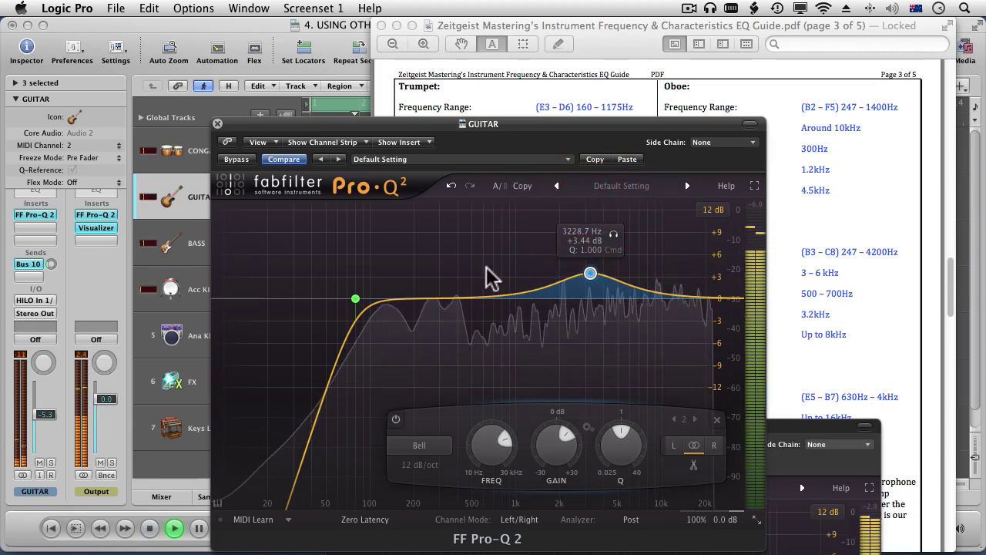
mouse_move(590, 275)
mouse_down()
mouse_move(590, 224)
mouse_move(632, 222)
mouse_move(565, 227)
mouse_move(590, 277)
mouse_move(578, 275)
mouse_up()
key(space)
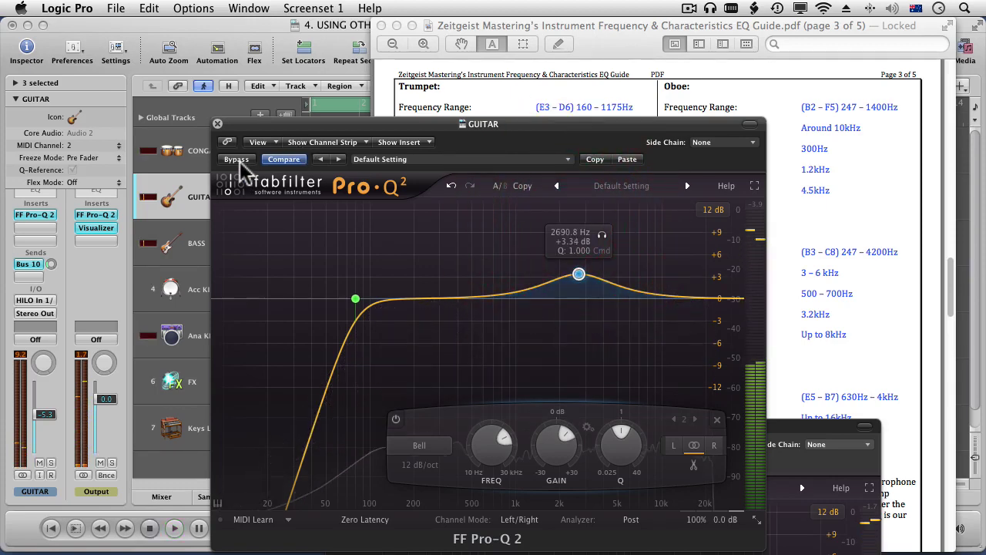
Step: Compare the guitar sound with the GUITAR equalizer bypassed and active during playback, leaving it active
key(space)
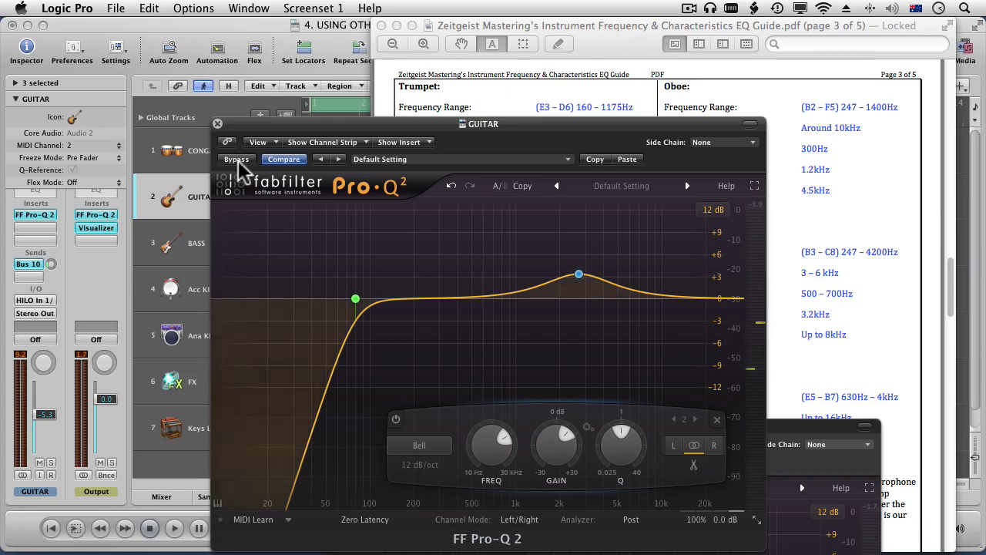
key(space)
click(236, 159)
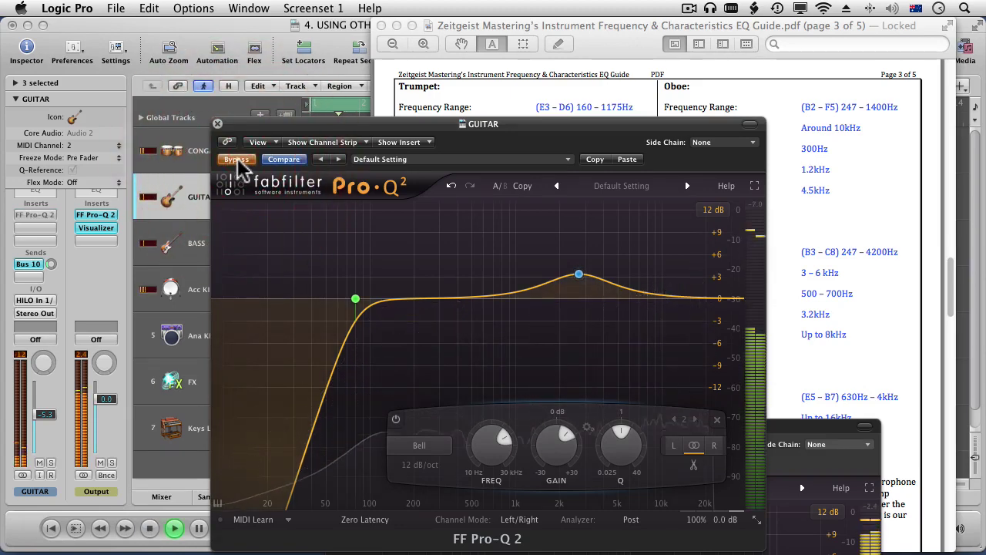
click(237, 160)
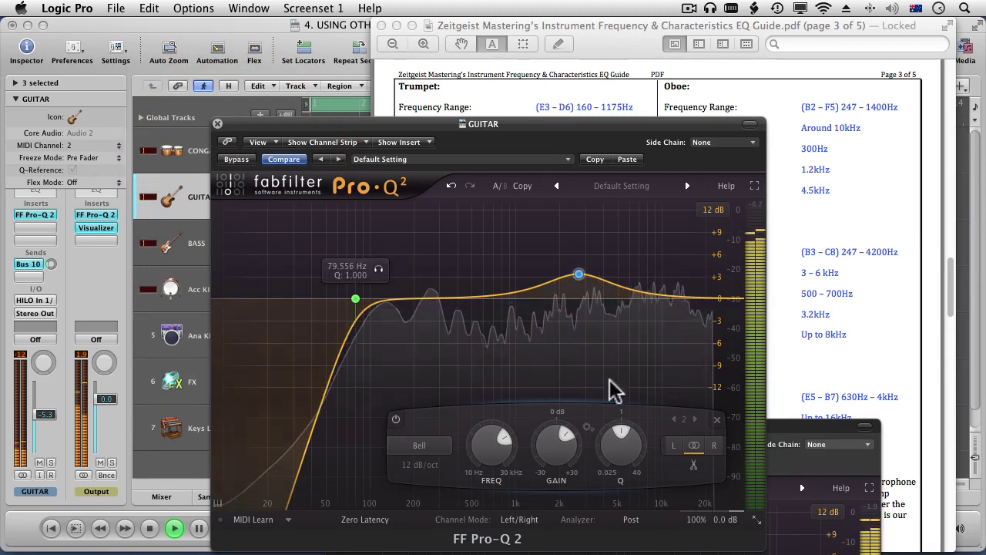
key(space)
Step: Lower the GUITAR equalizer's bell gain to about +1.5 dB and close its window
click(578, 276)
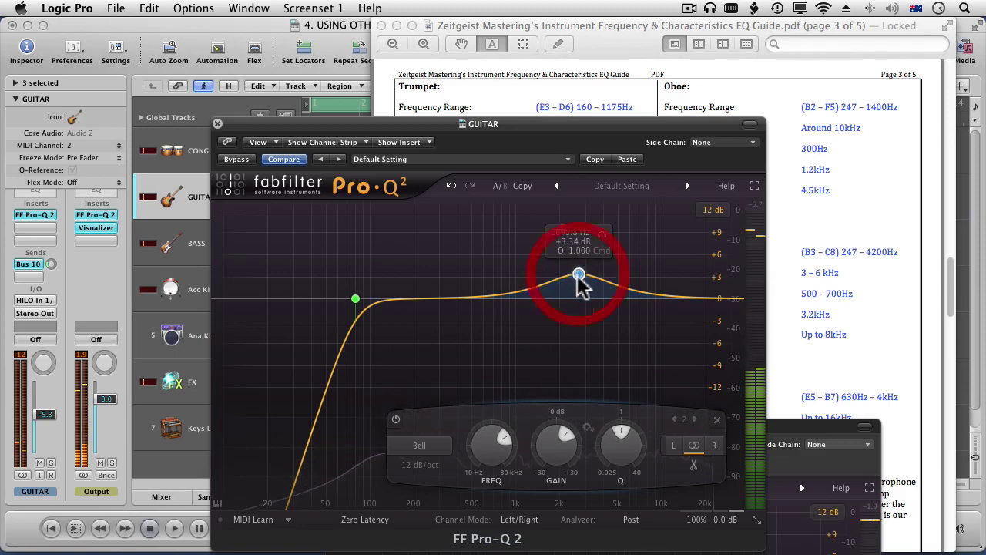
drag(548, 479, 548, 485)
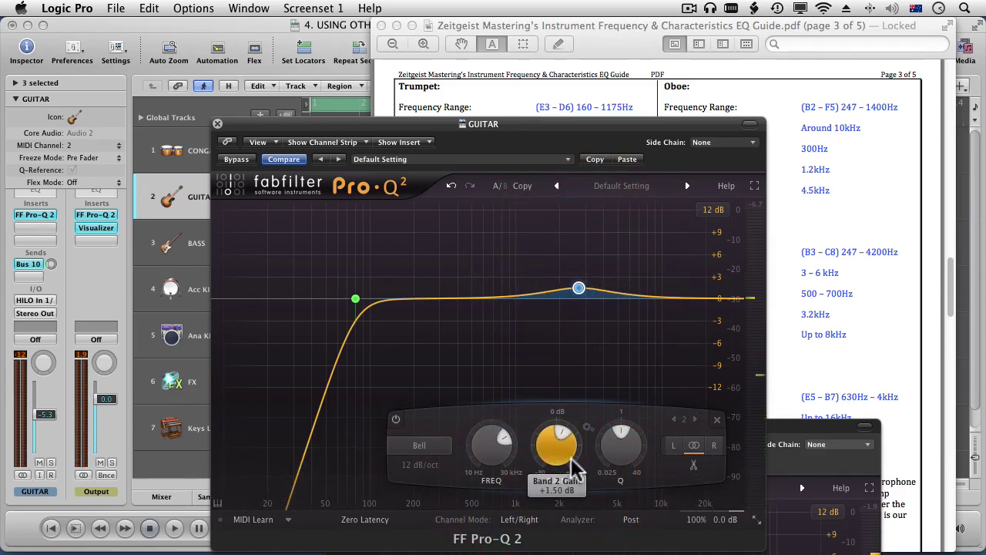
mouse_move(557, 450)
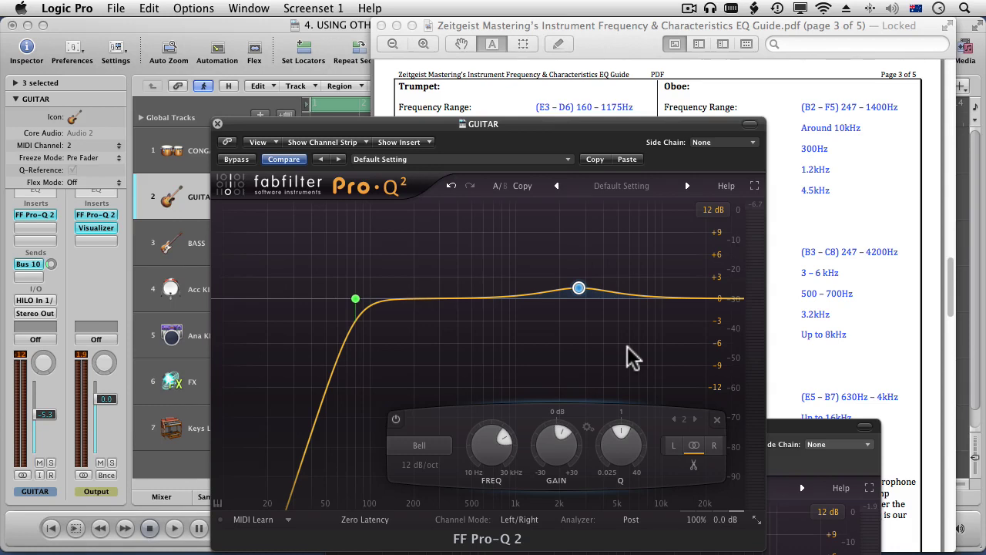
click(222, 124)
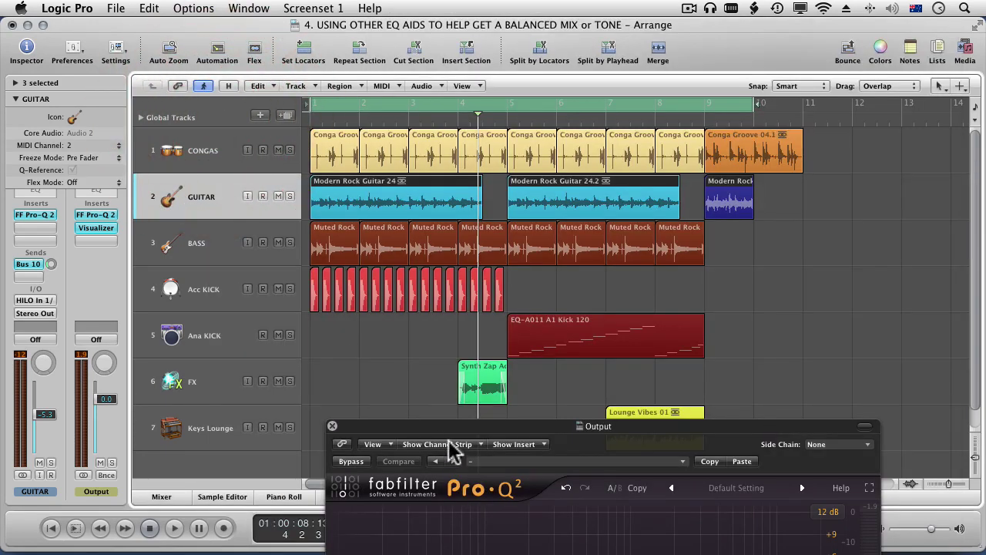
Step: On the Output equalizer, lower the low bell to about +1.8 dB, turn the upper bell into a -2.3 dB cut near 1.6 kHz, and close it
drag(445, 430, 343, 118)
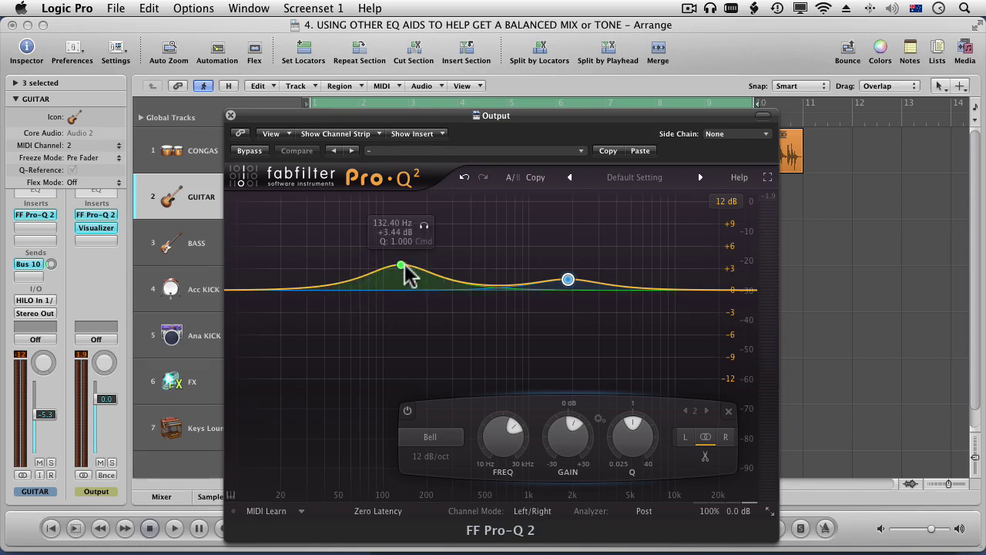
drag(404, 266, 401, 276)
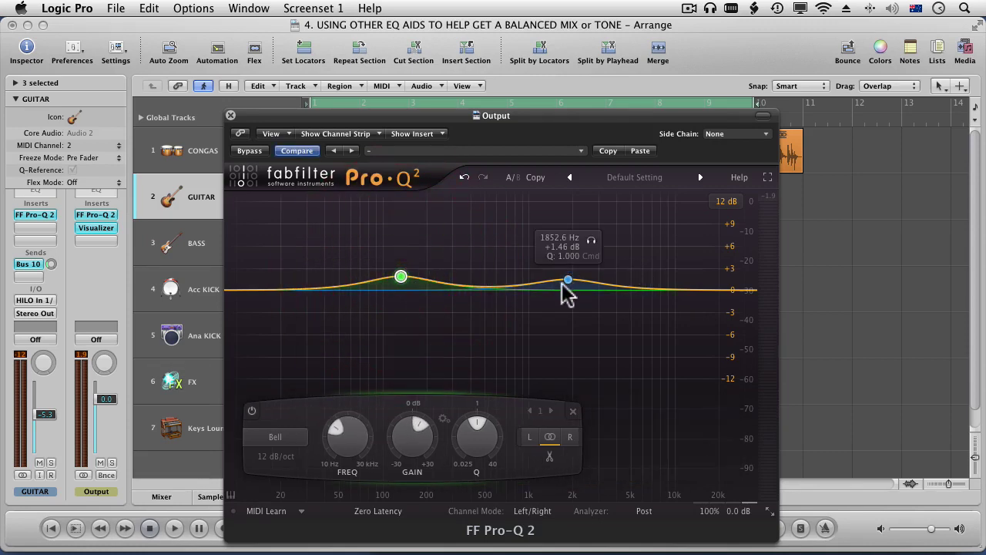
drag(567, 280, 559, 307)
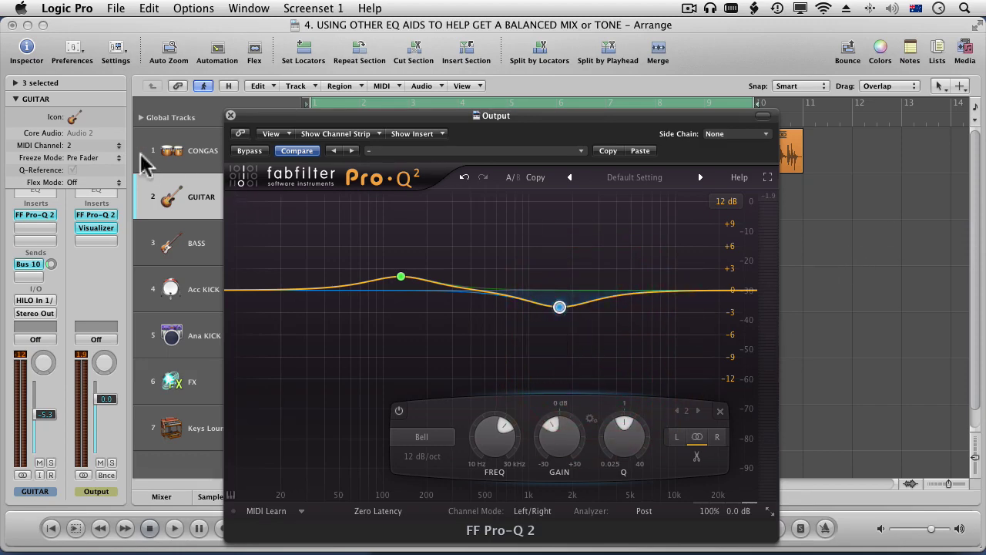
click(230, 116)
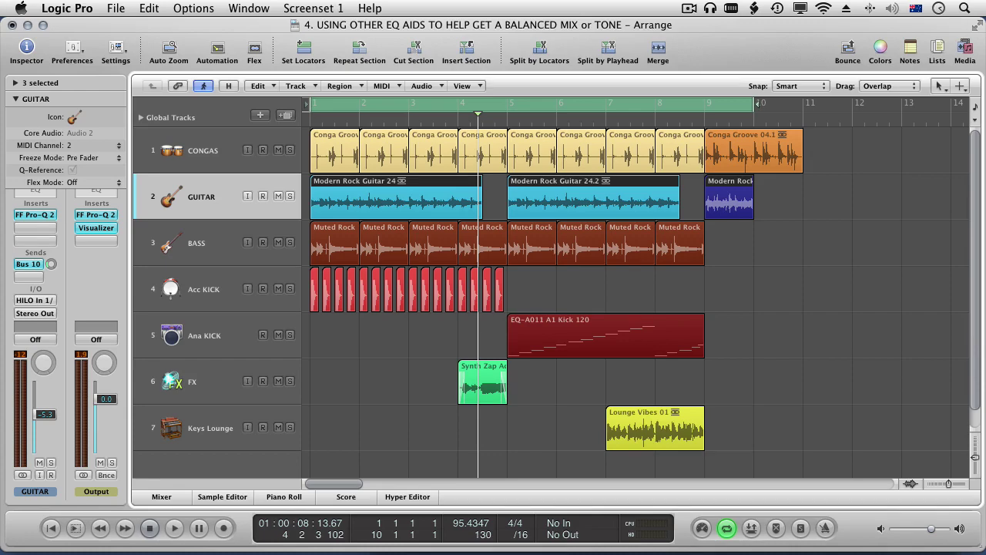
Step: Check the EQ frequency chart in Preview, close it, and add a bell boost of about +1.2 dB near 620 Hz to the GUITAR equalizer during playback
key(super+Tab)
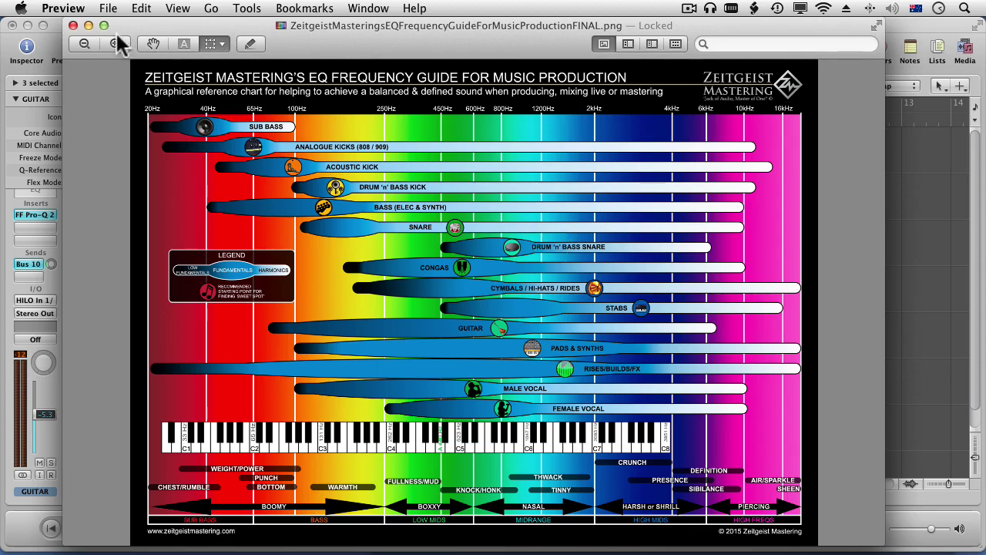
click(73, 25)
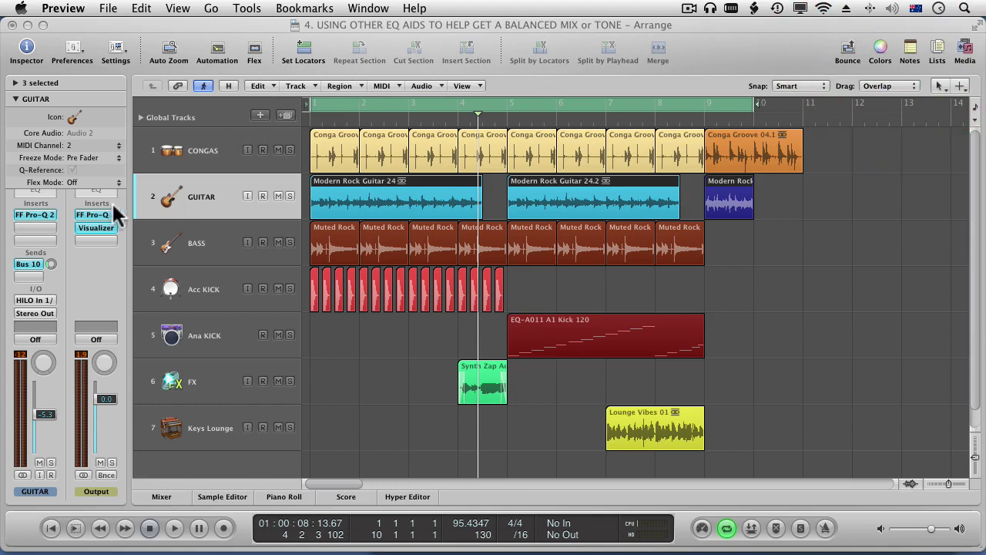
click(50, 213)
key(space)
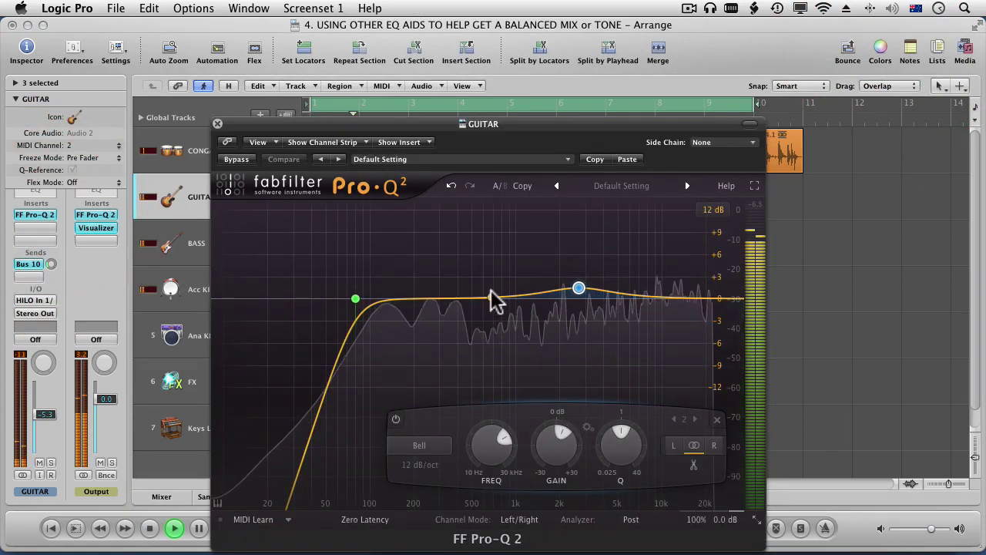
drag(495, 240, 485, 289)
key(space)
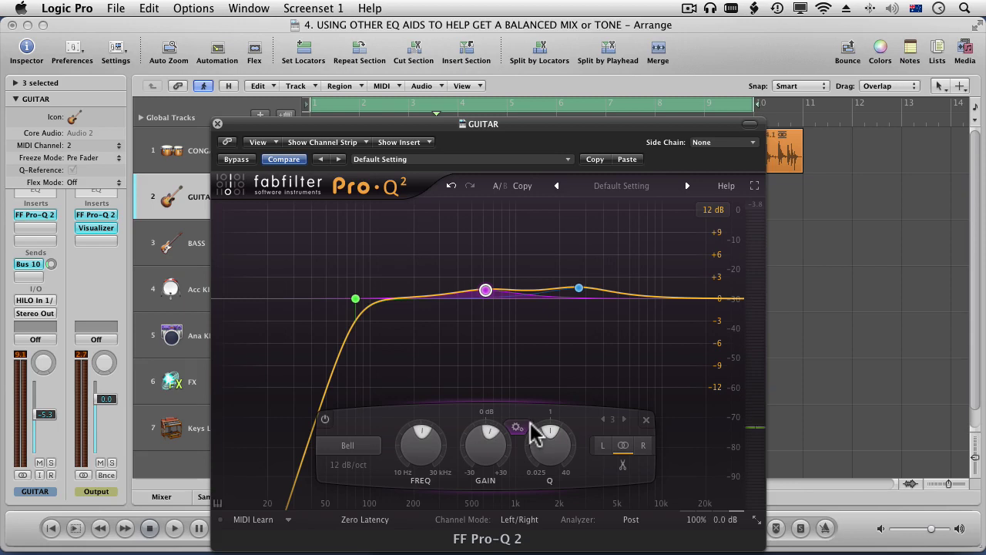
mouse_move(530, 419)
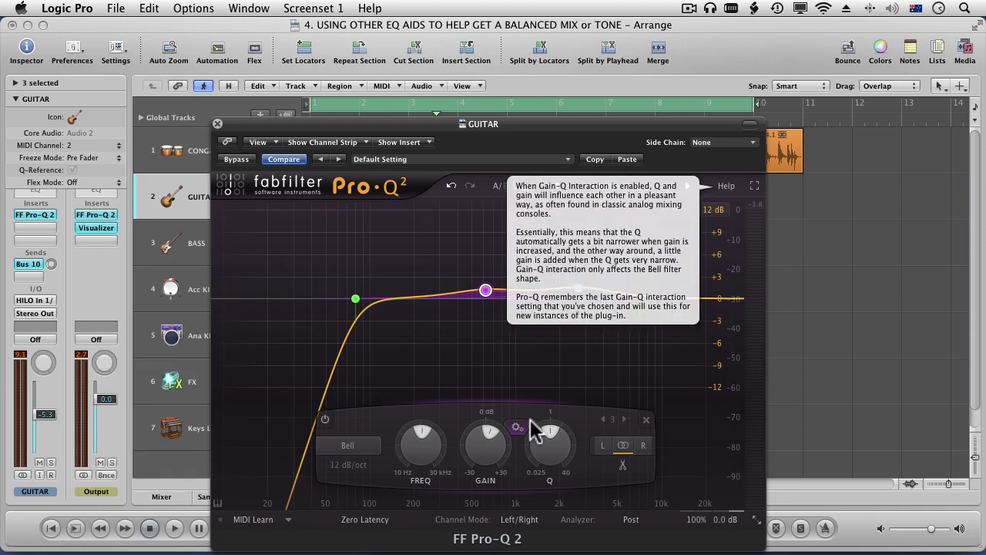